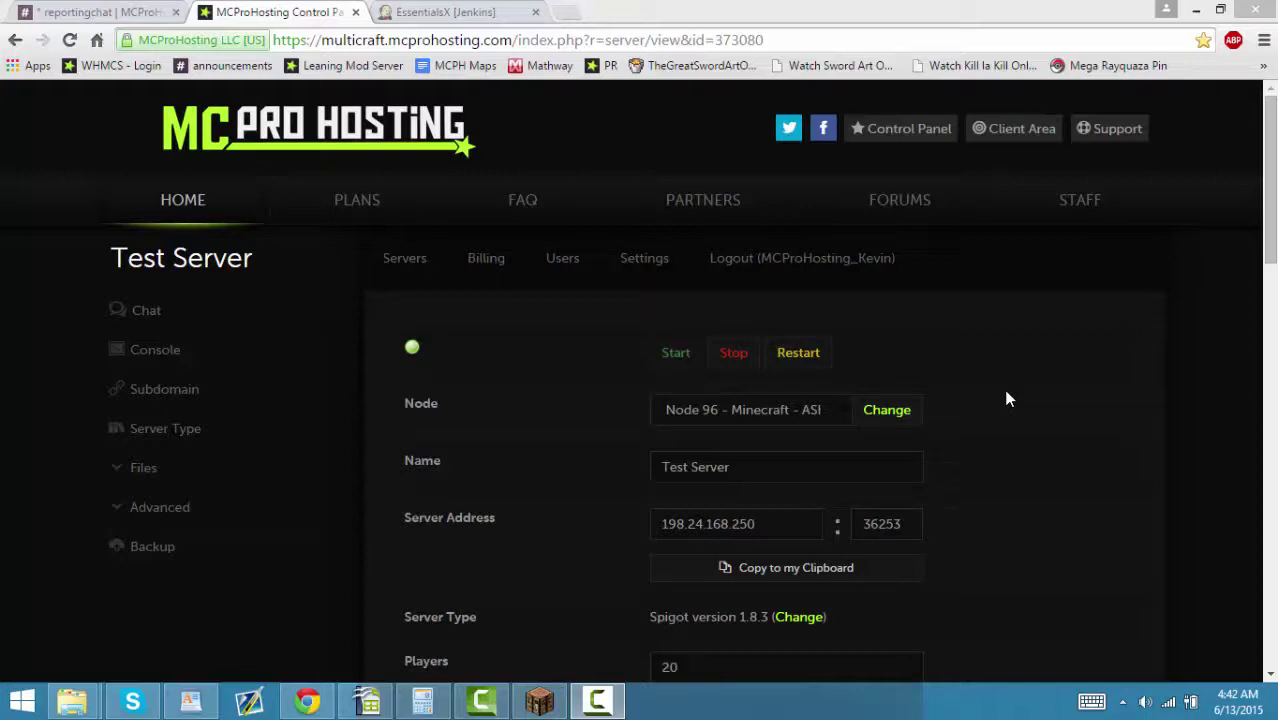
# Open the server's FTP File Access page, then bring up the EssentialsX Jenkins artifacts page.
pyautogui.click(201, 481)
pyautogui.click(200, 616)
pyautogui.hotkey('ctrl', 'Tab')
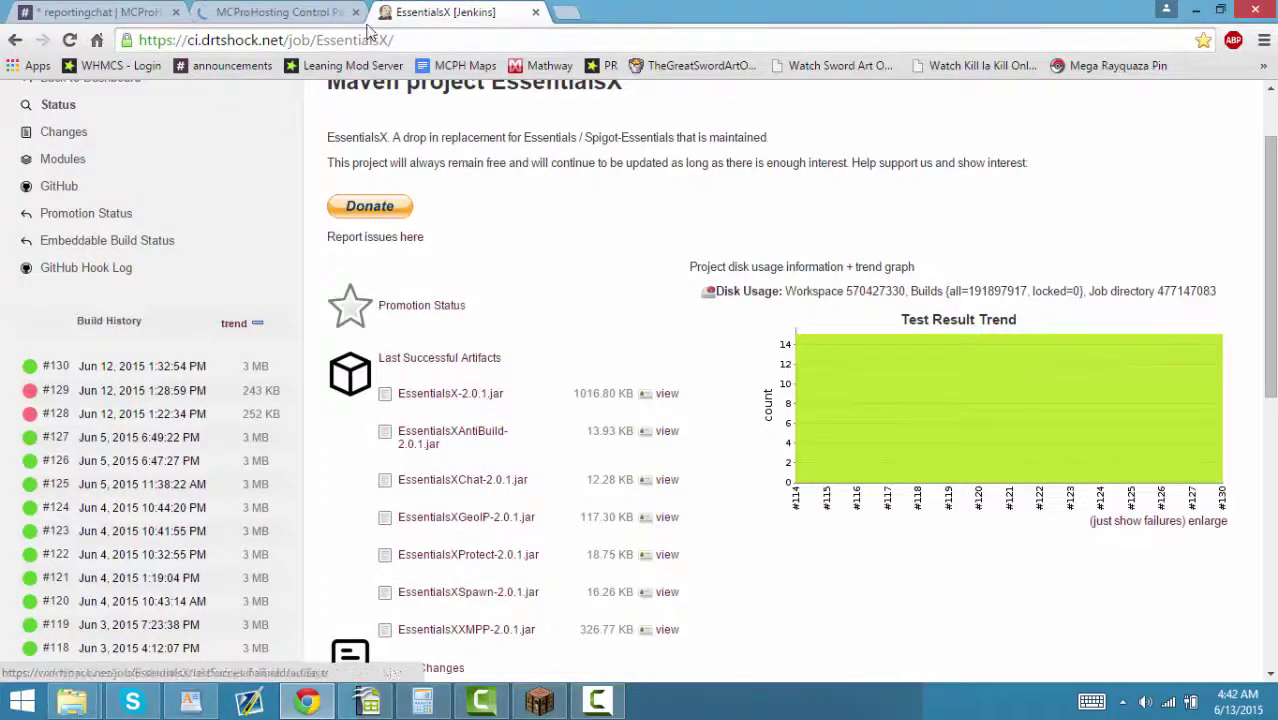
# Download and keep the EssentialsX, EssentialsXChat, EssentialsXProtect and EssentialsXSpawn 2.0.1 jars.
pyautogui.click(481, 395)
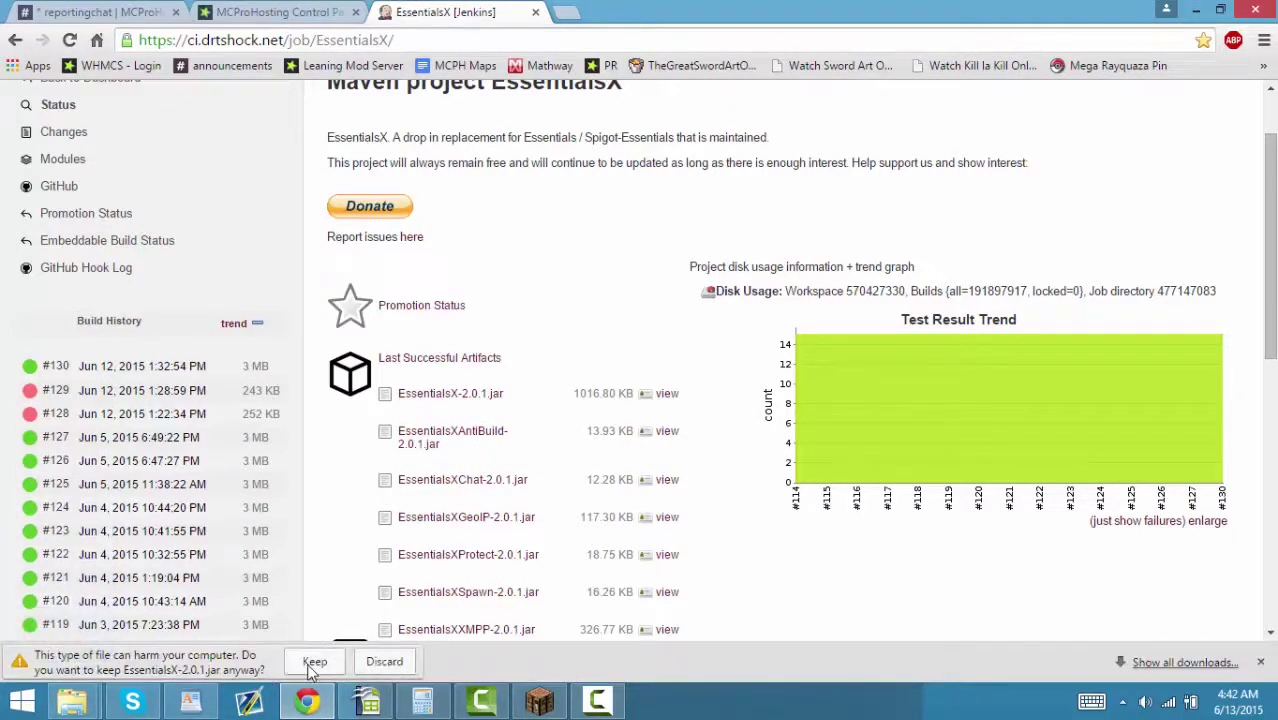
pyautogui.click(314, 662)
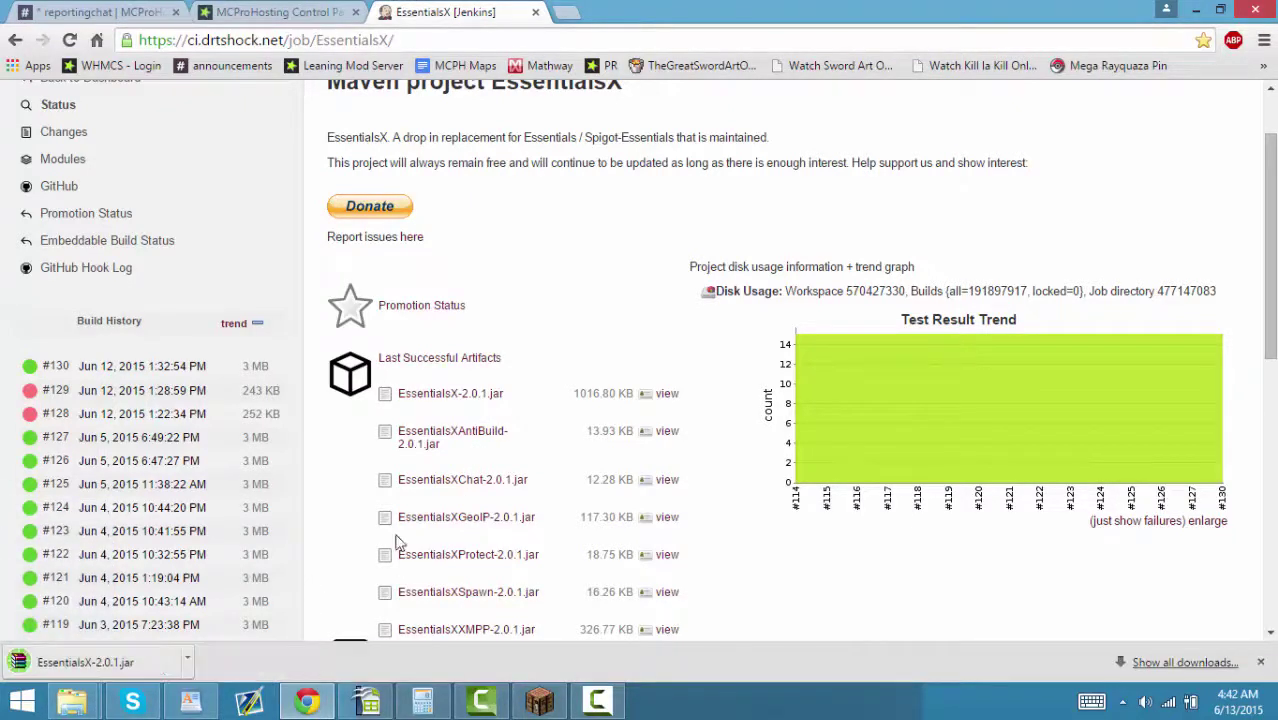
pyautogui.click(452, 488)
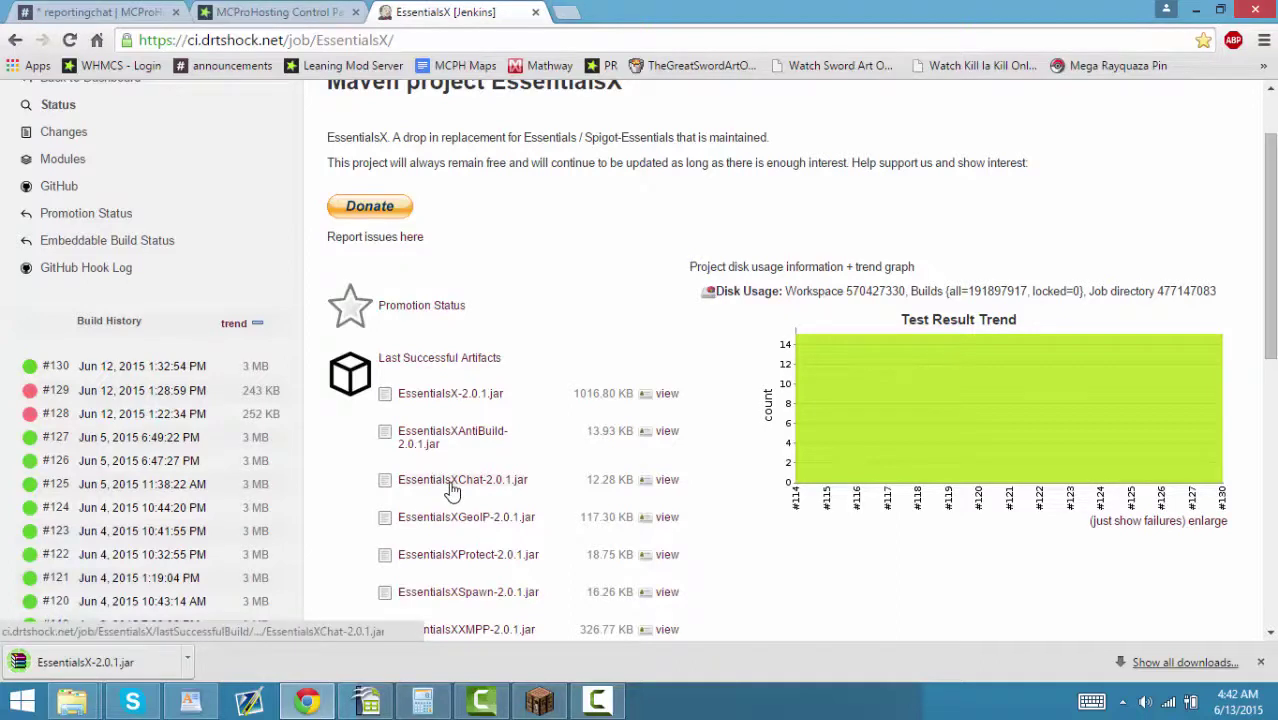
pyautogui.click(456, 556)
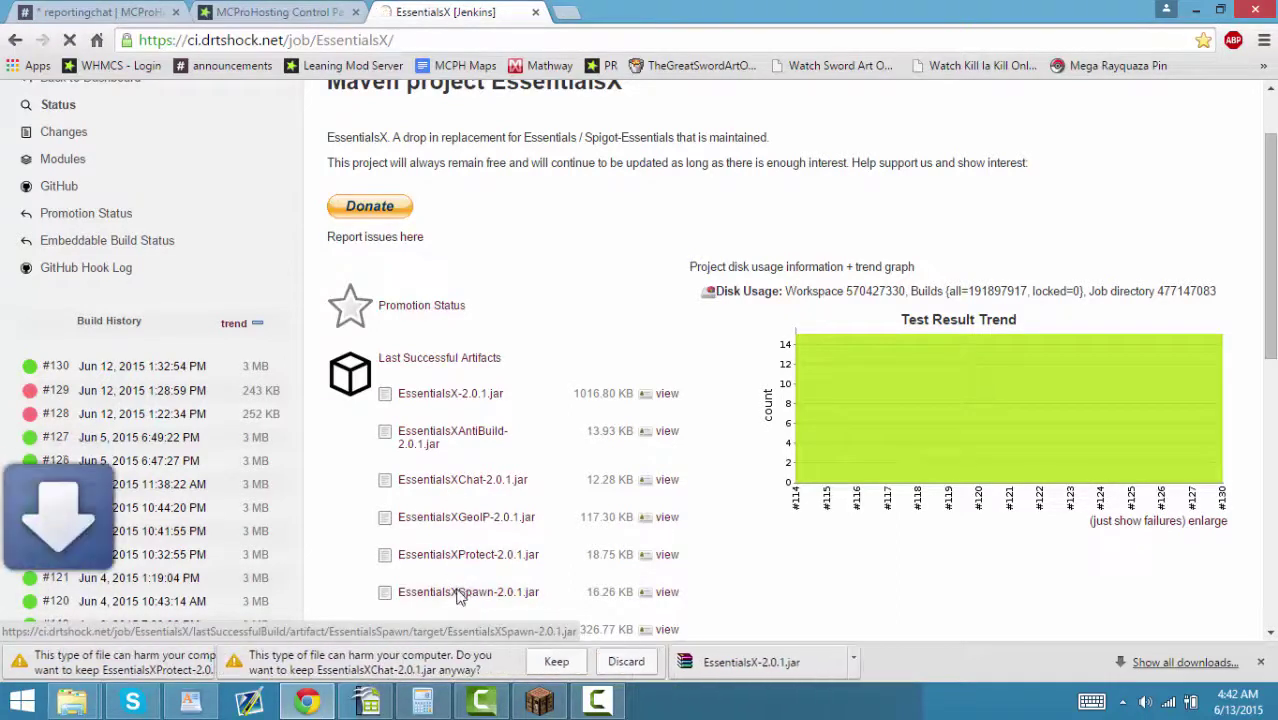
pyautogui.click(448, 596)
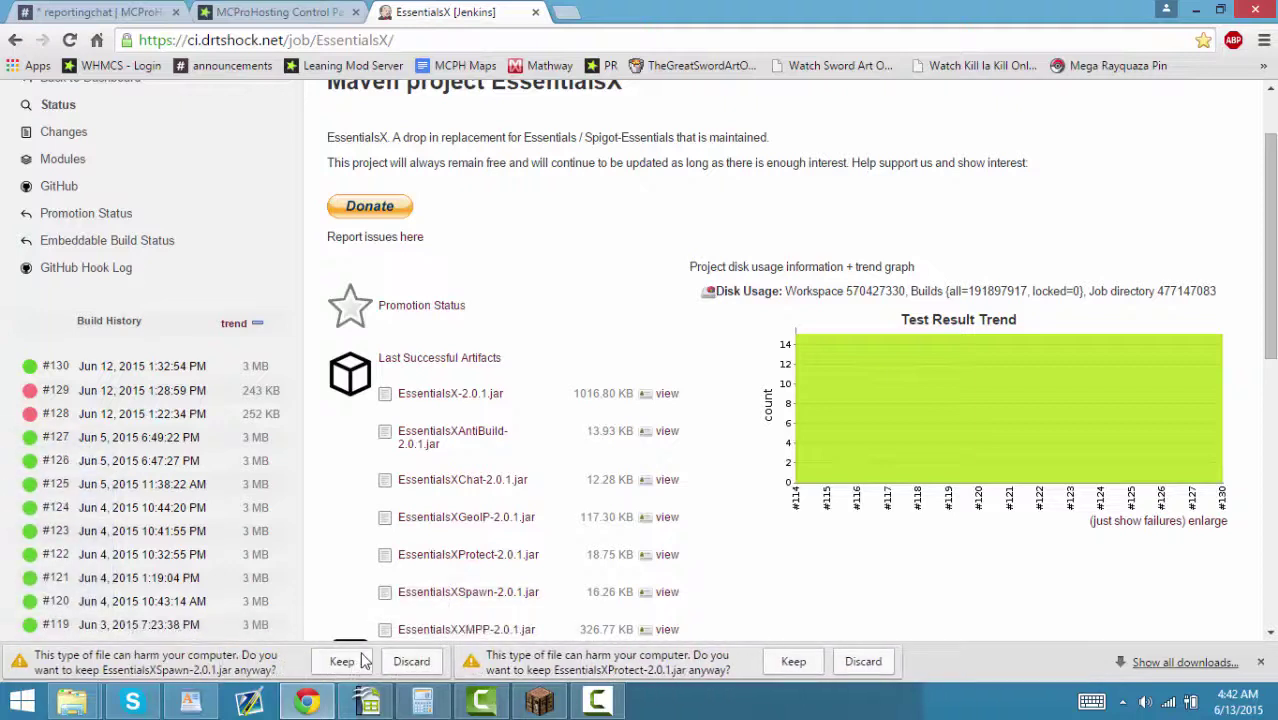
pyautogui.click(535, 662)
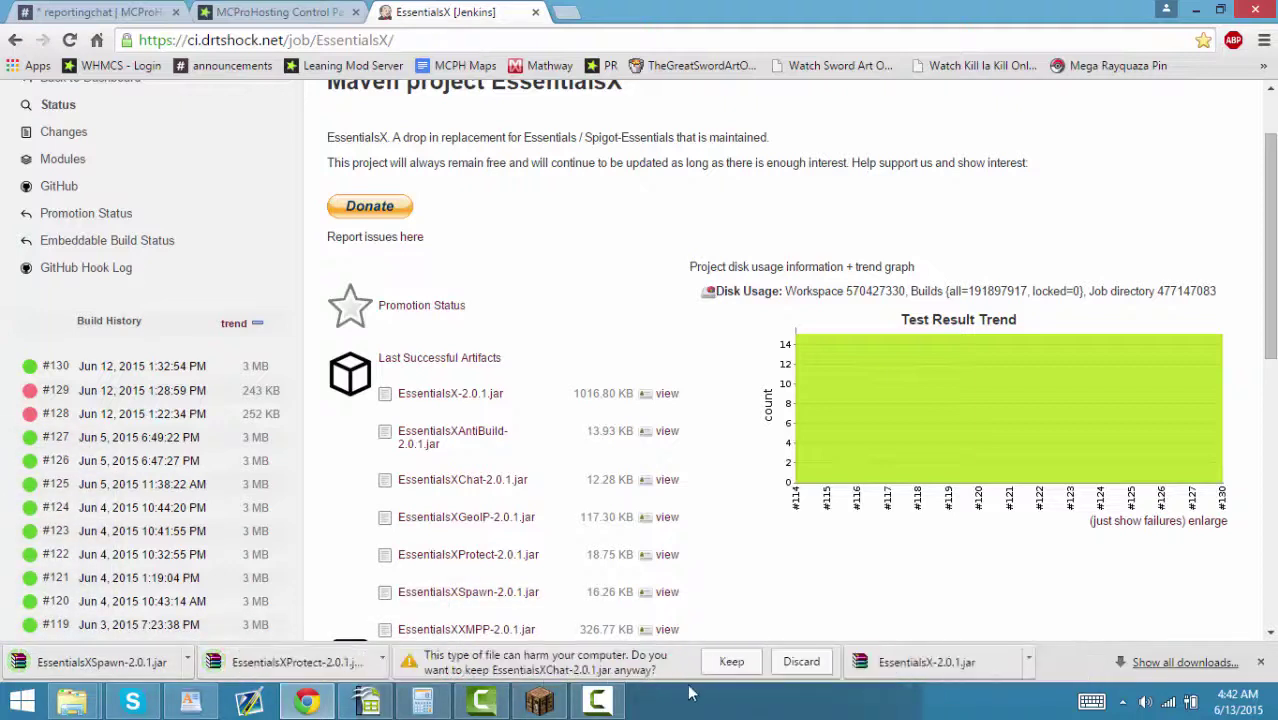
pyautogui.click(727, 668)
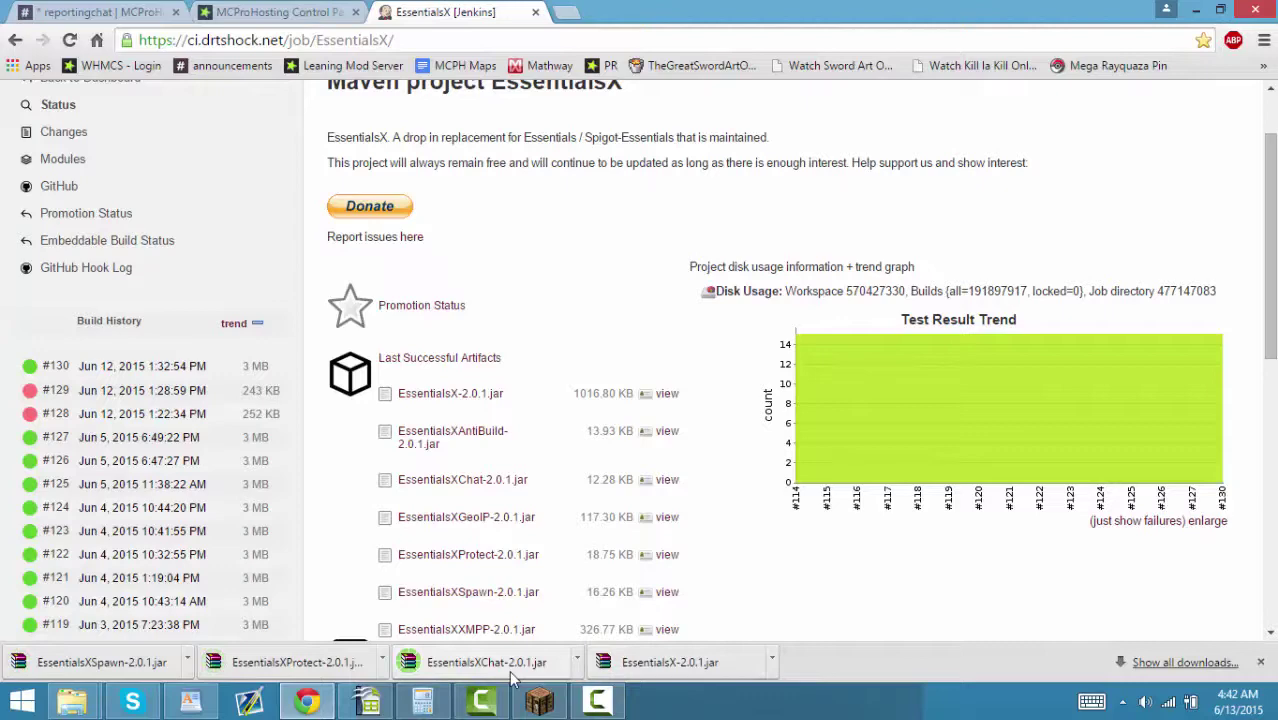
# Upload the four EssentialsX 2.0.1 jars into the server's /plugins folder.
pyautogui.click(268, 10)
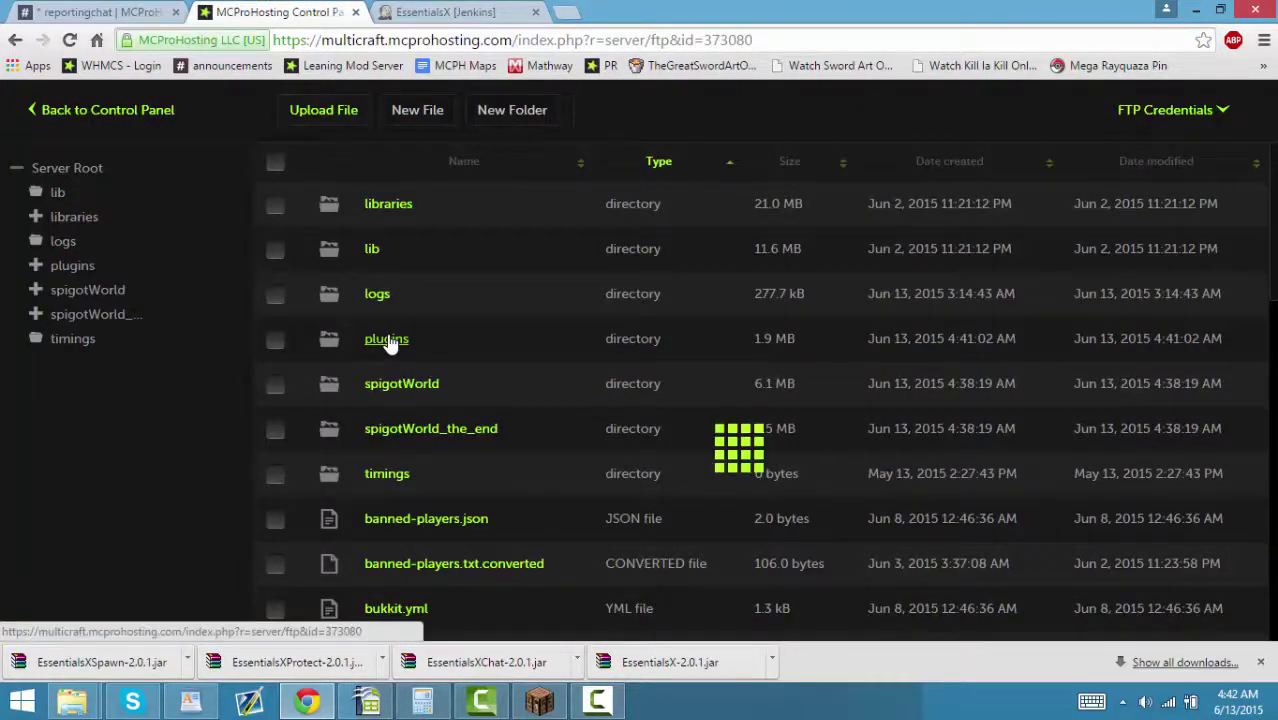
pyautogui.moveTo(640, 662)
pyautogui.mouseDown()
pyautogui.moveTo(600, 305)
pyautogui.moveTo(605, 163)
pyautogui.moveTo(721, 358)
pyautogui.mouseUp()
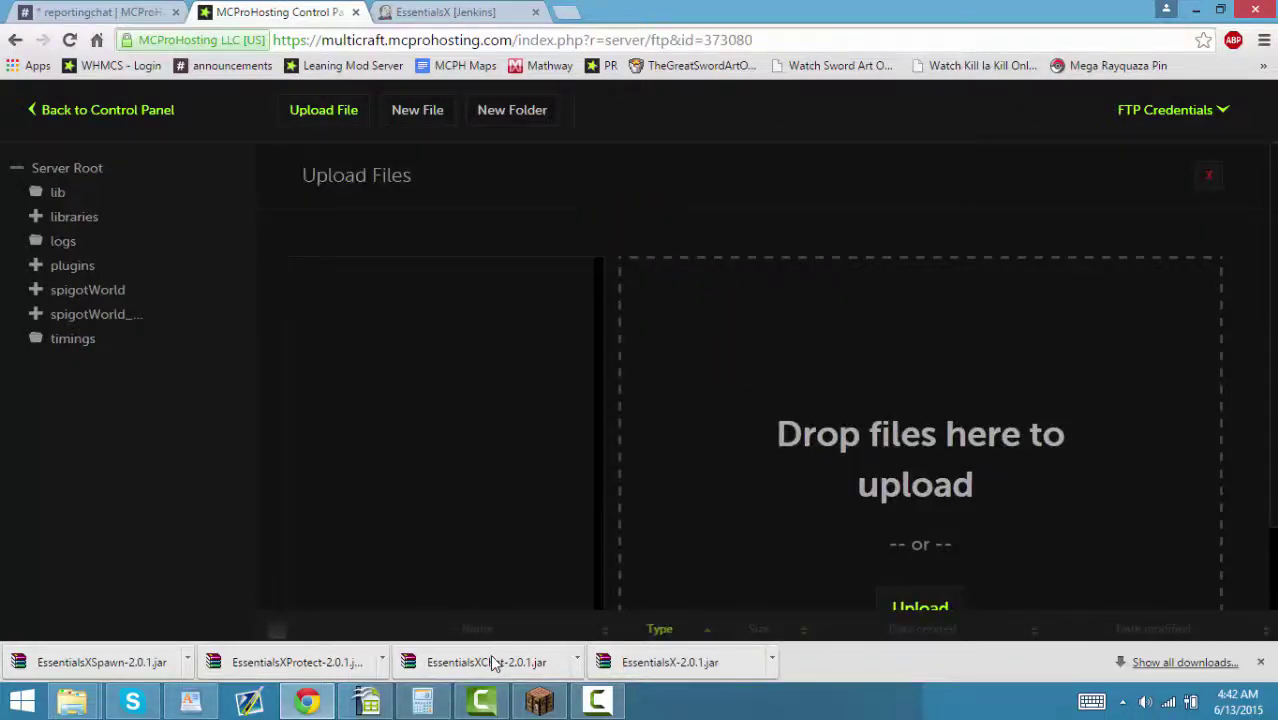
pyautogui.moveTo(492, 664)
pyautogui.mouseDown()
pyautogui.moveTo(727, 374)
pyautogui.moveTo(750, 322)
pyautogui.moveTo(622, 485)
pyautogui.mouseUp()
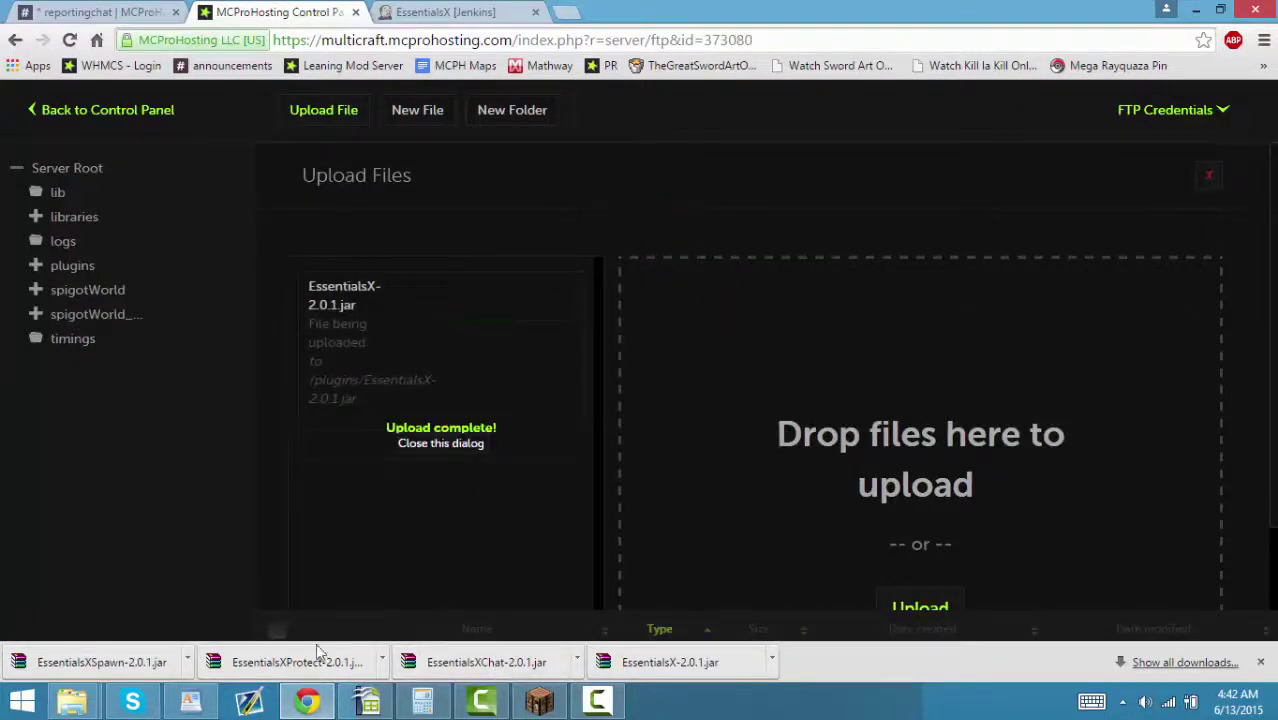
pyautogui.moveTo(318, 652)
pyautogui.mouseDown()
pyautogui.moveTo(662, 508)
pyautogui.moveTo(782, 394)
pyautogui.moveTo(760, 412)
pyautogui.mouseUp()
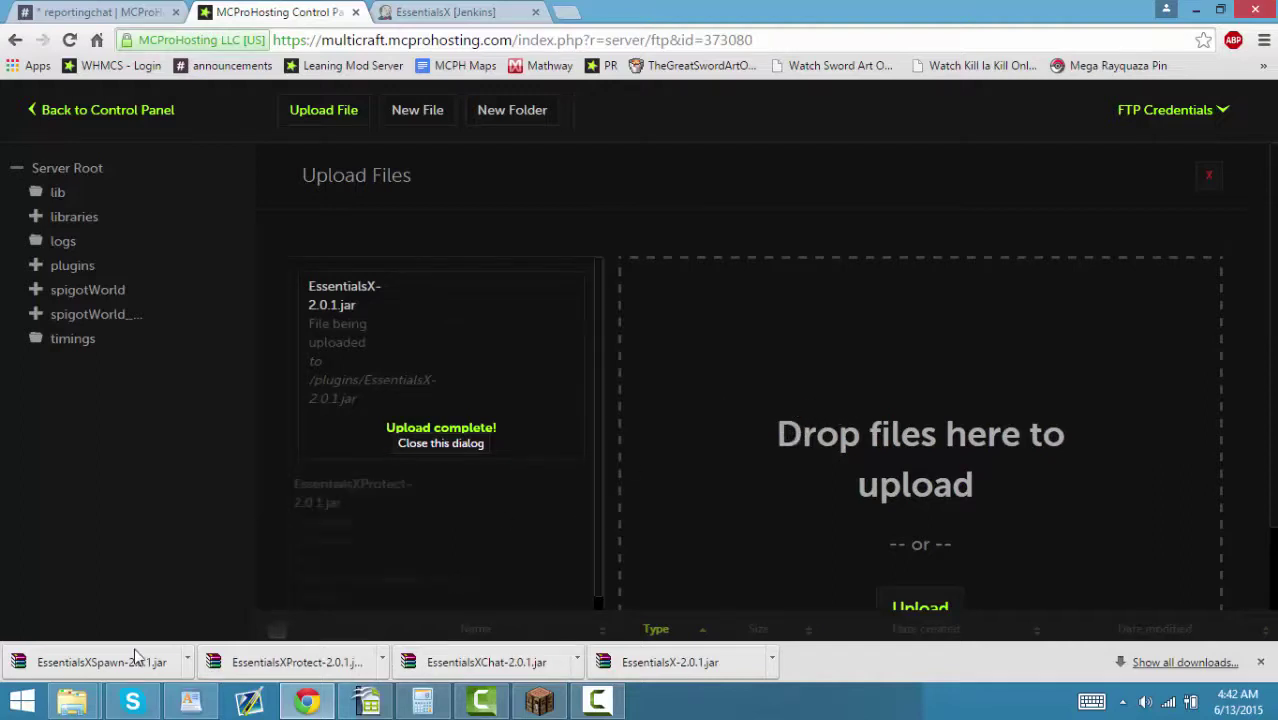
pyautogui.moveTo(135, 654)
pyautogui.mouseDown()
pyautogui.moveTo(769, 378)
pyautogui.moveTo(785, 430)
pyautogui.mouseUp()
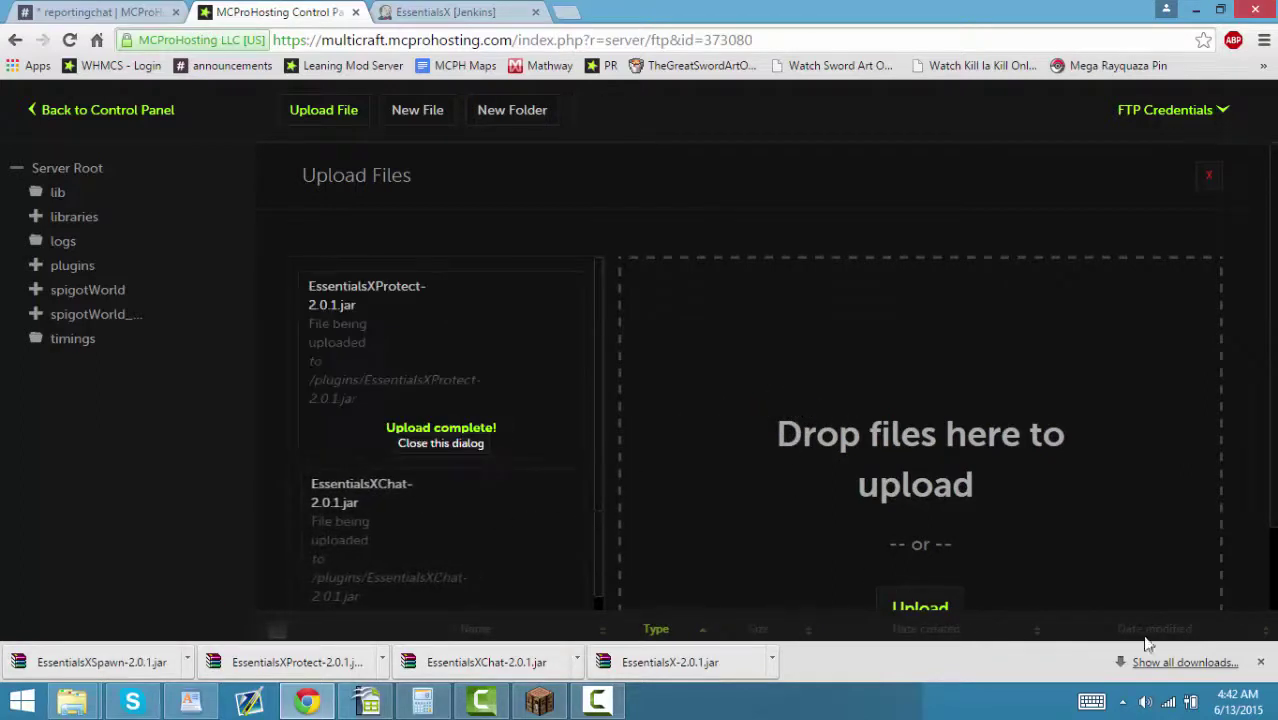
pyautogui.click(1260, 662)
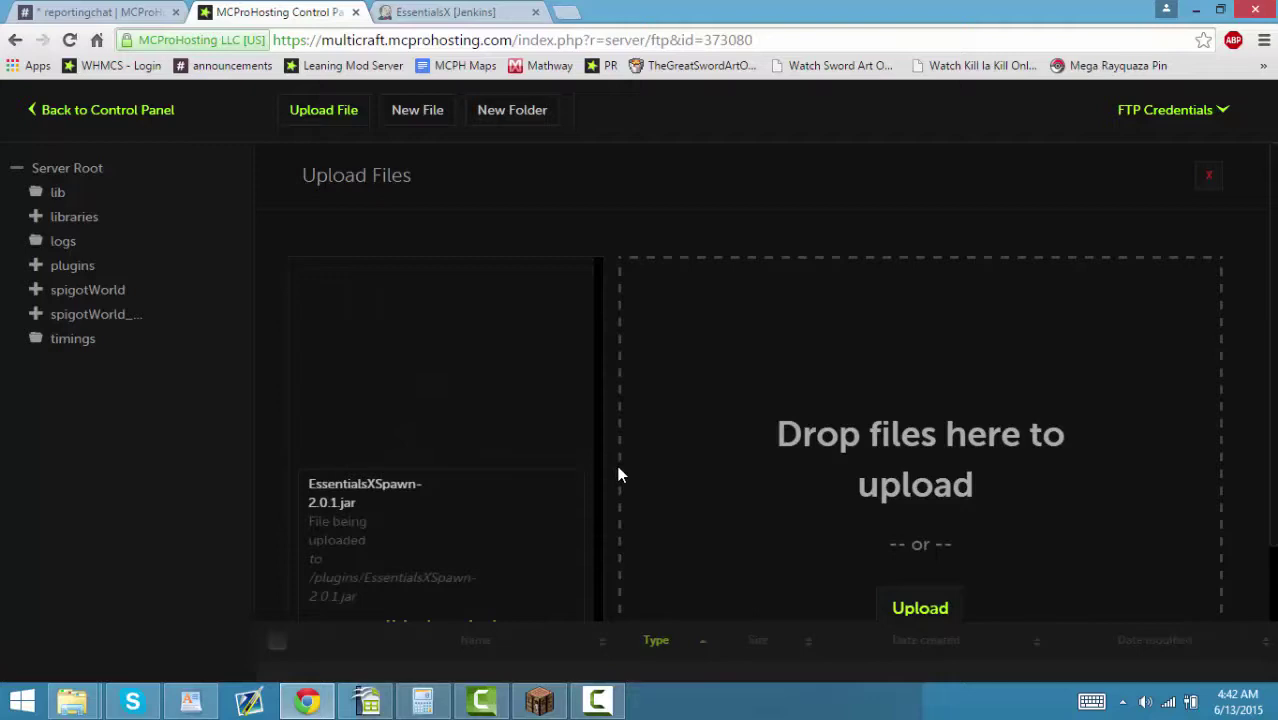
# Return to the Test Server overview in the MCProHosting control panel.
pyautogui.click(130, 124)
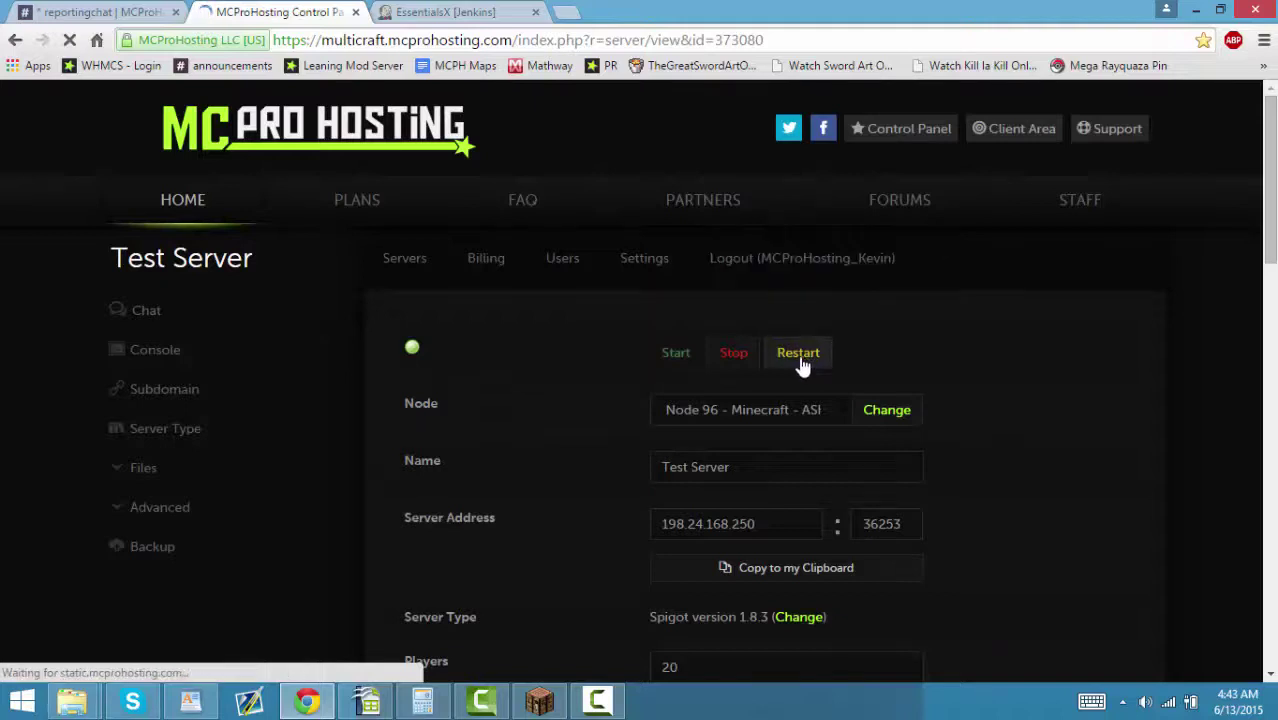
pyautogui.click(596, 706)
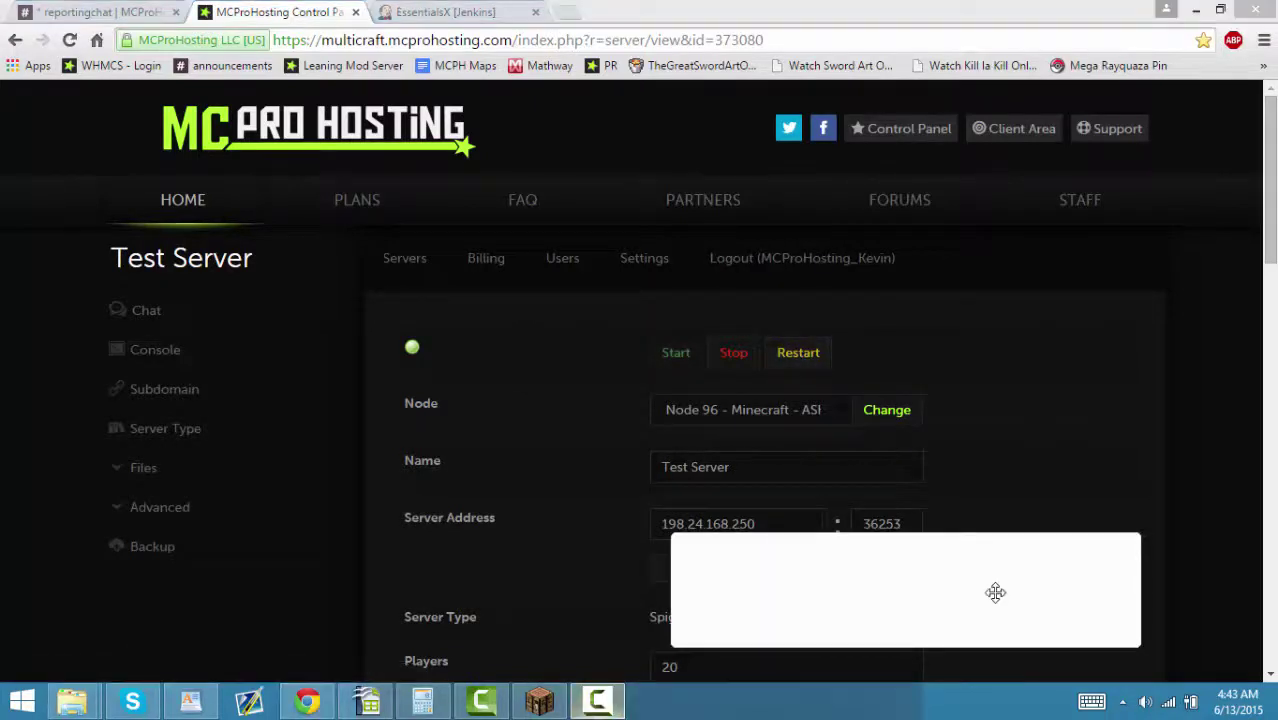
pyautogui.click(1181, 616)
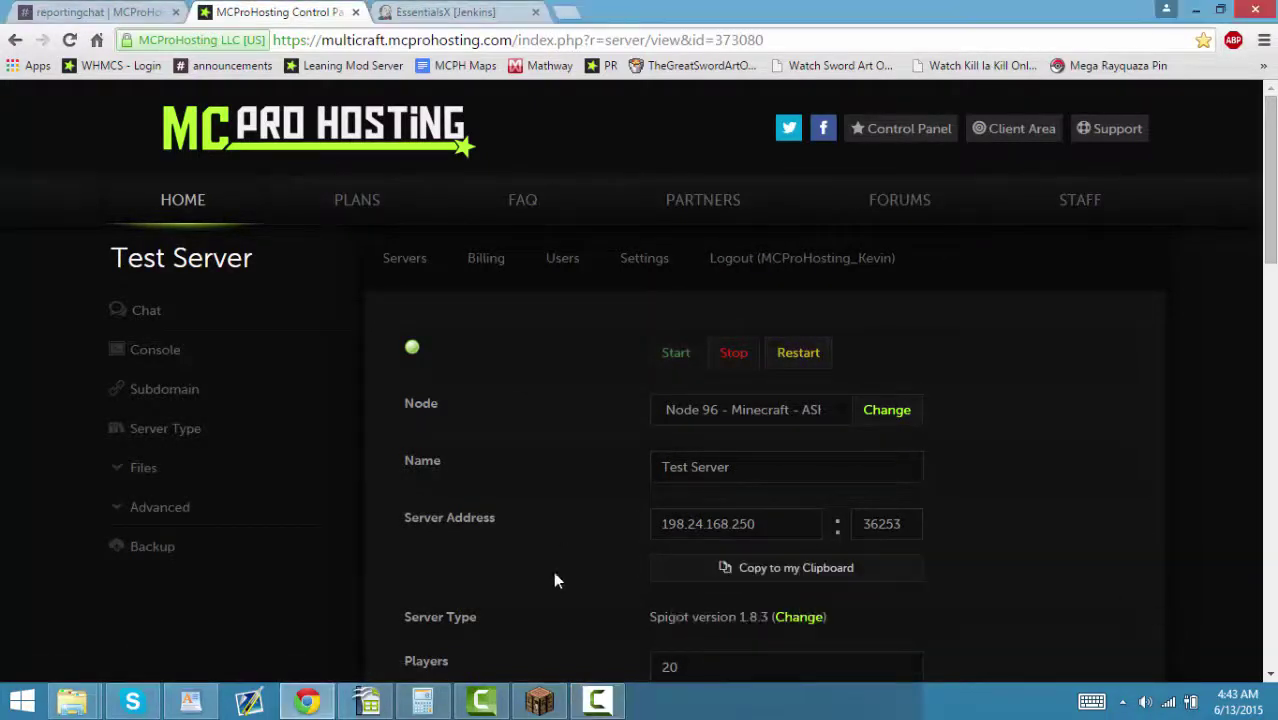
# Refresh the multiplayer list, join KevFive Tutorial Server, and open the creative inventory.
pyautogui.click(549, 706)
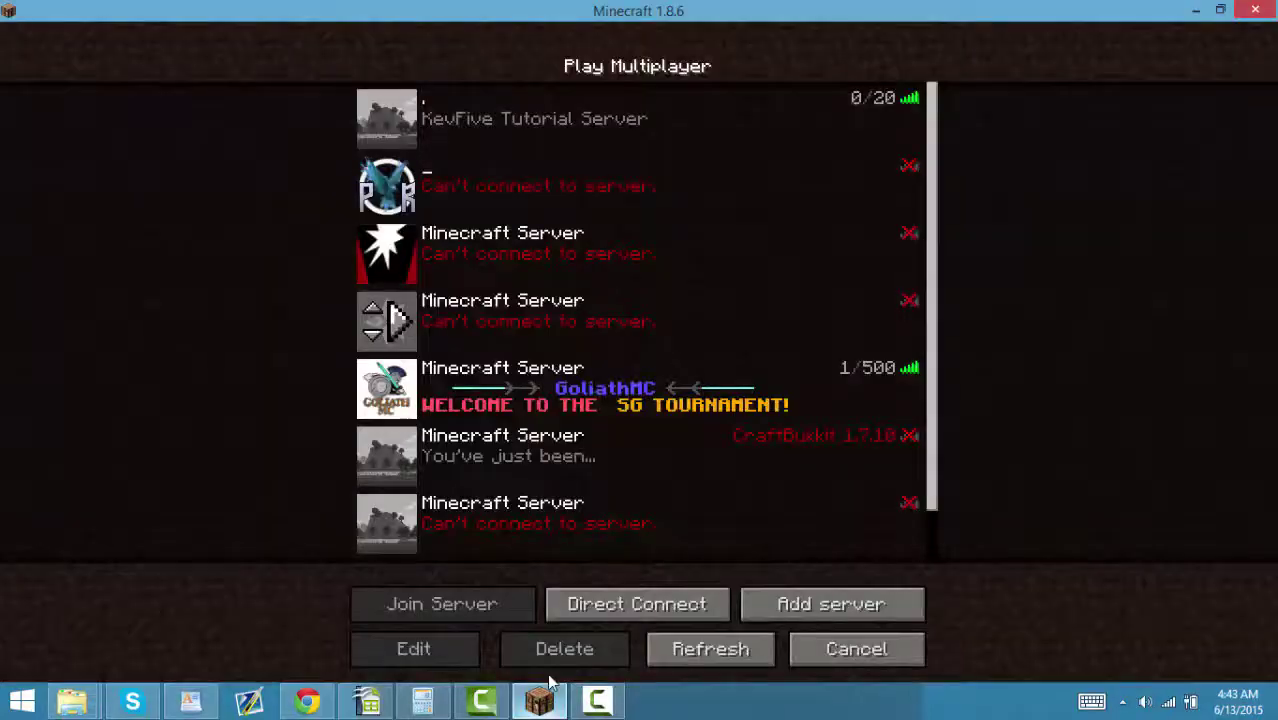
pyautogui.click(710, 649)
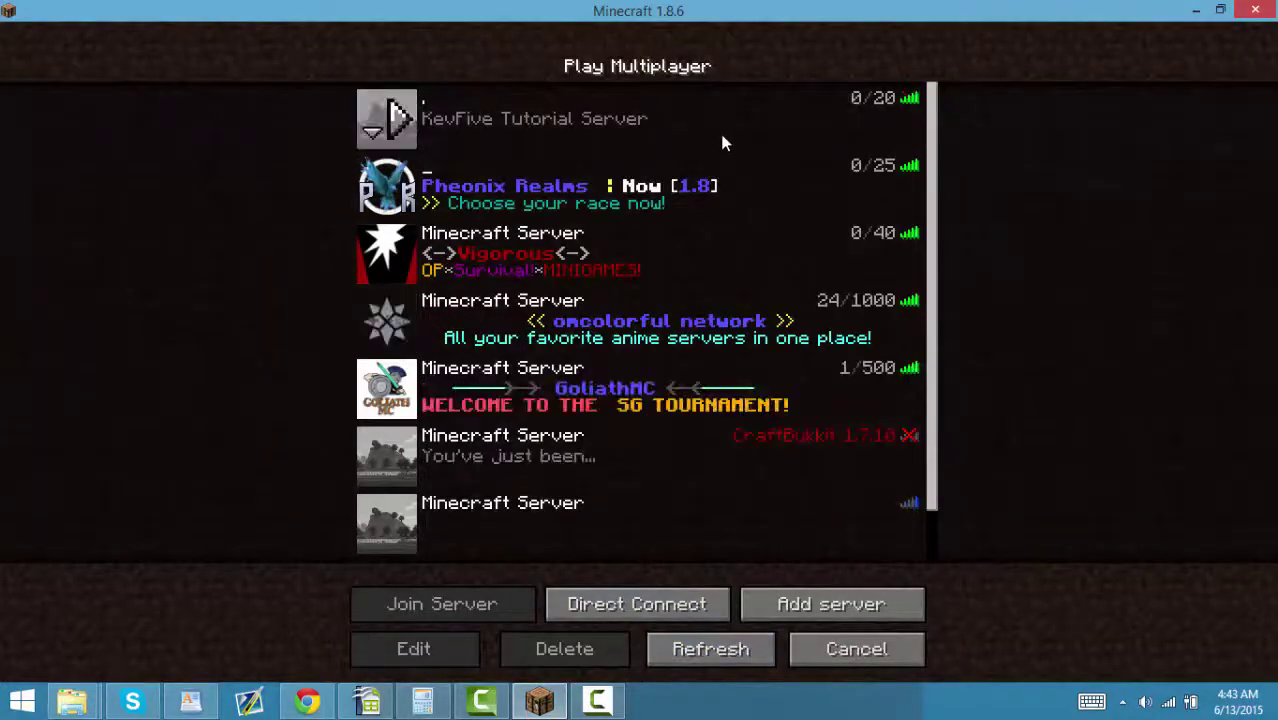
pyautogui.click(725, 140)
pyautogui.doubleClick(783, 126)
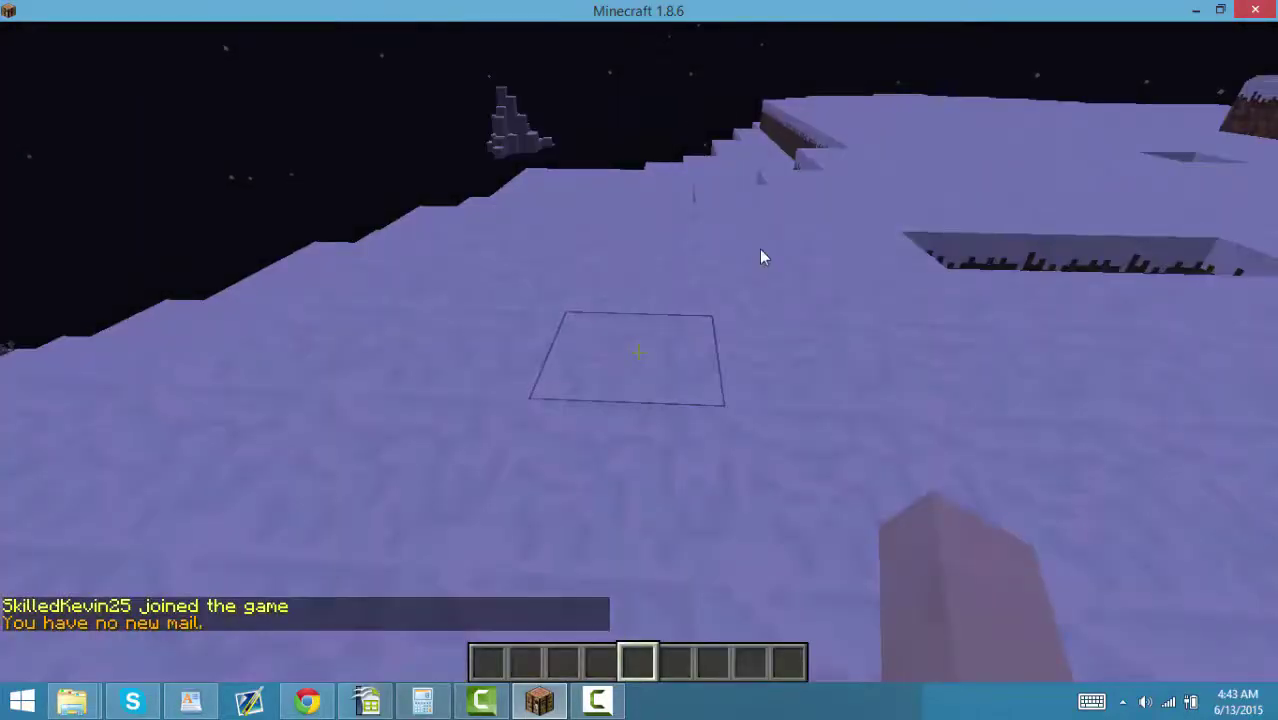
pyautogui.click(760, 257)
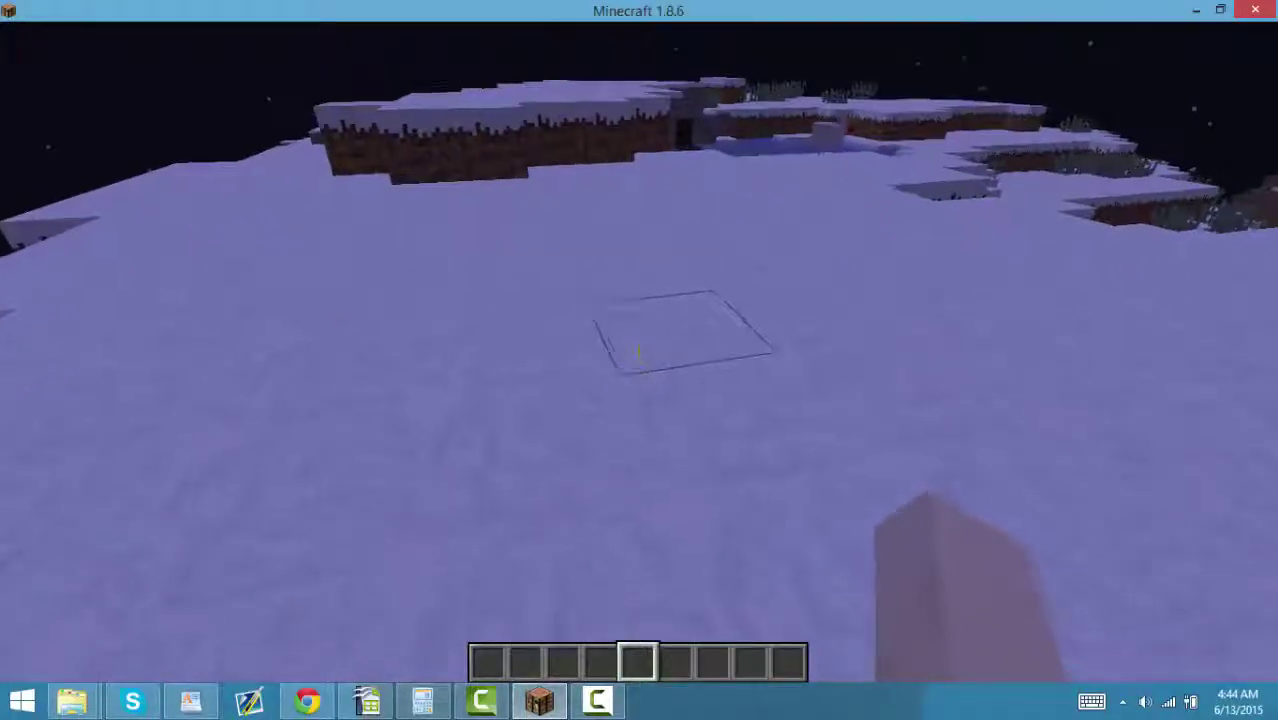
pyautogui.press('e')
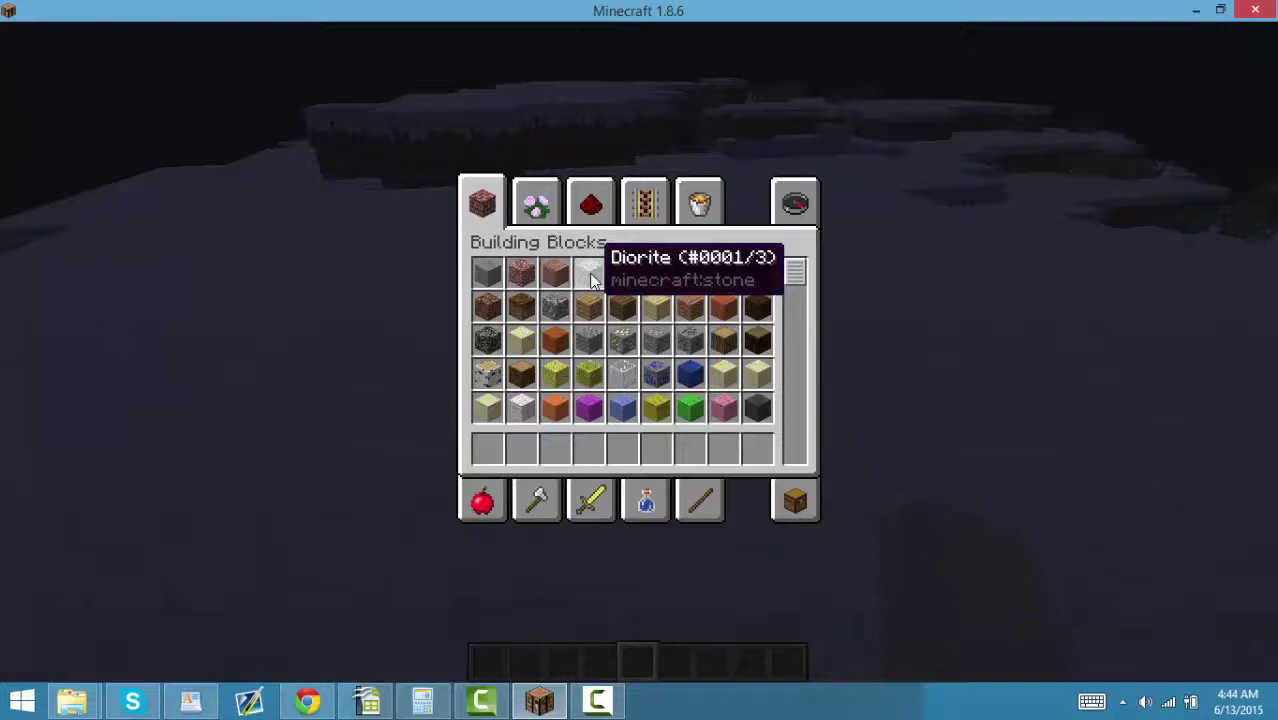
# Fill the hotbar with Diorite, Magenta Wool, Diamond Axe, Diamond Pickaxe and Iron Hoe.
pyautogui.click(594, 283)
pyautogui.click(487, 450)
pyautogui.click(594, 414)
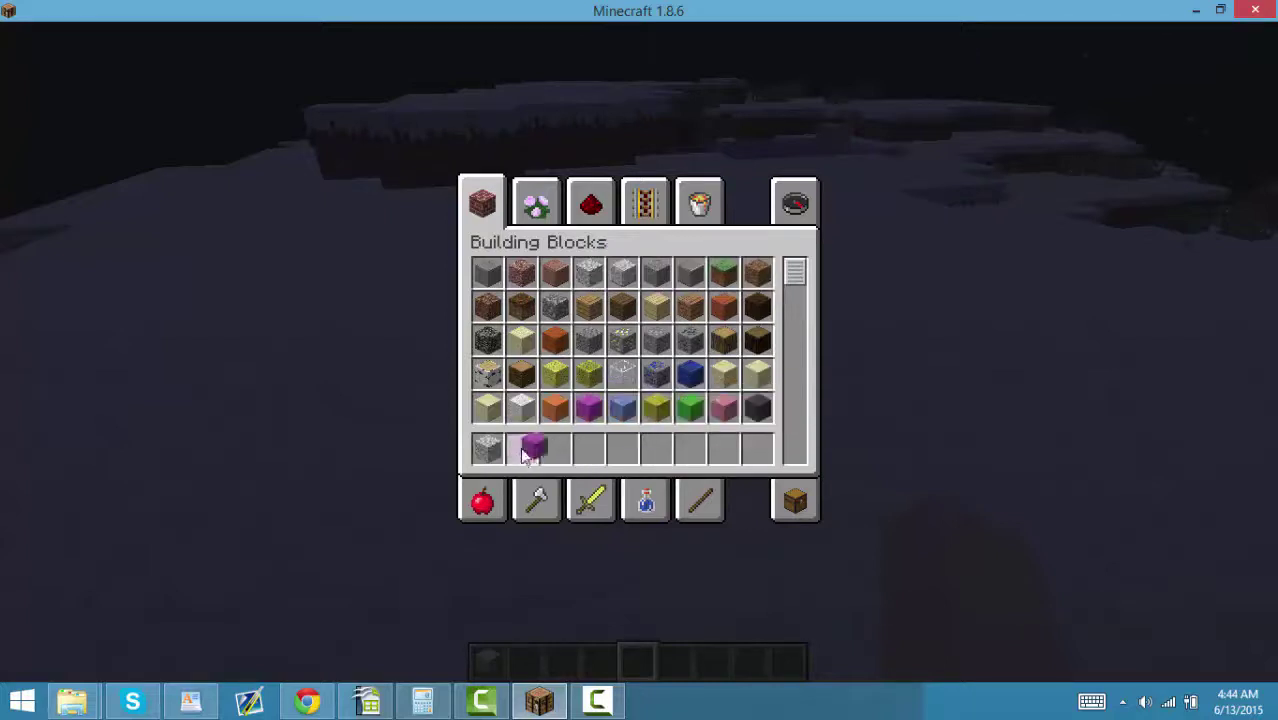
pyautogui.click(537, 500)
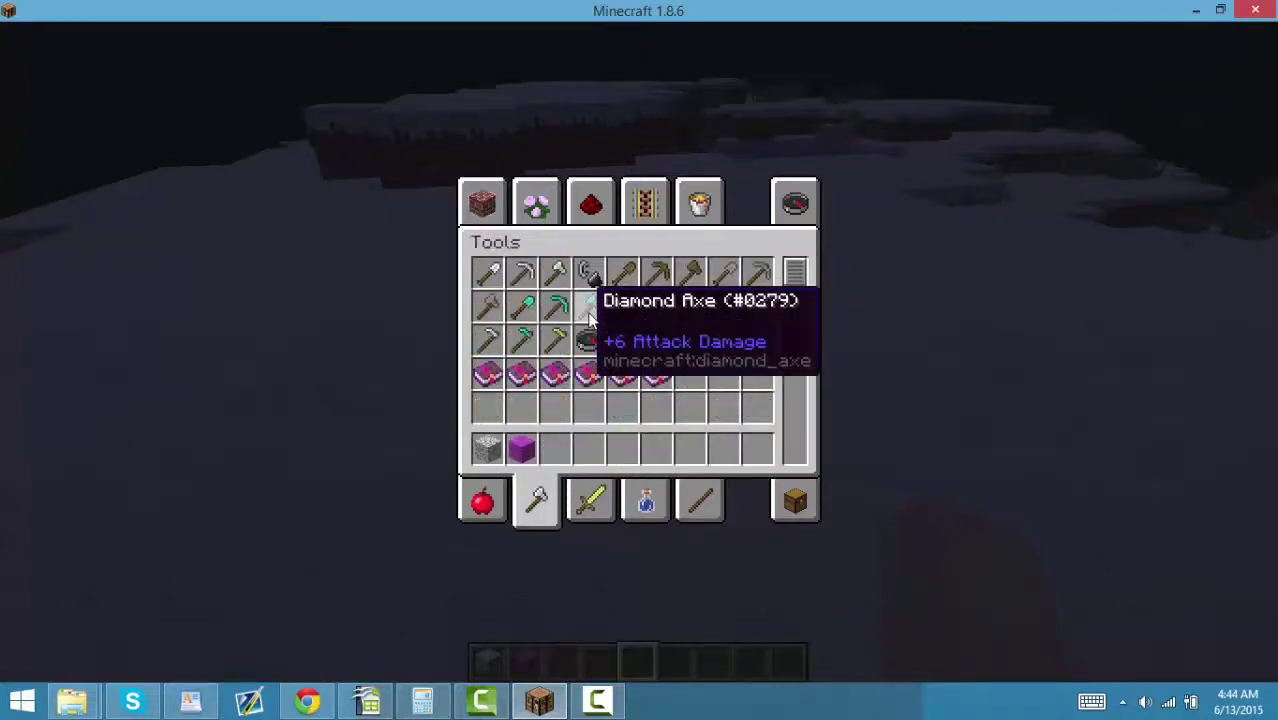
pyautogui.click(589, 305)
pyautogui.click(555, 450)
pyautogui.click(556, 305)
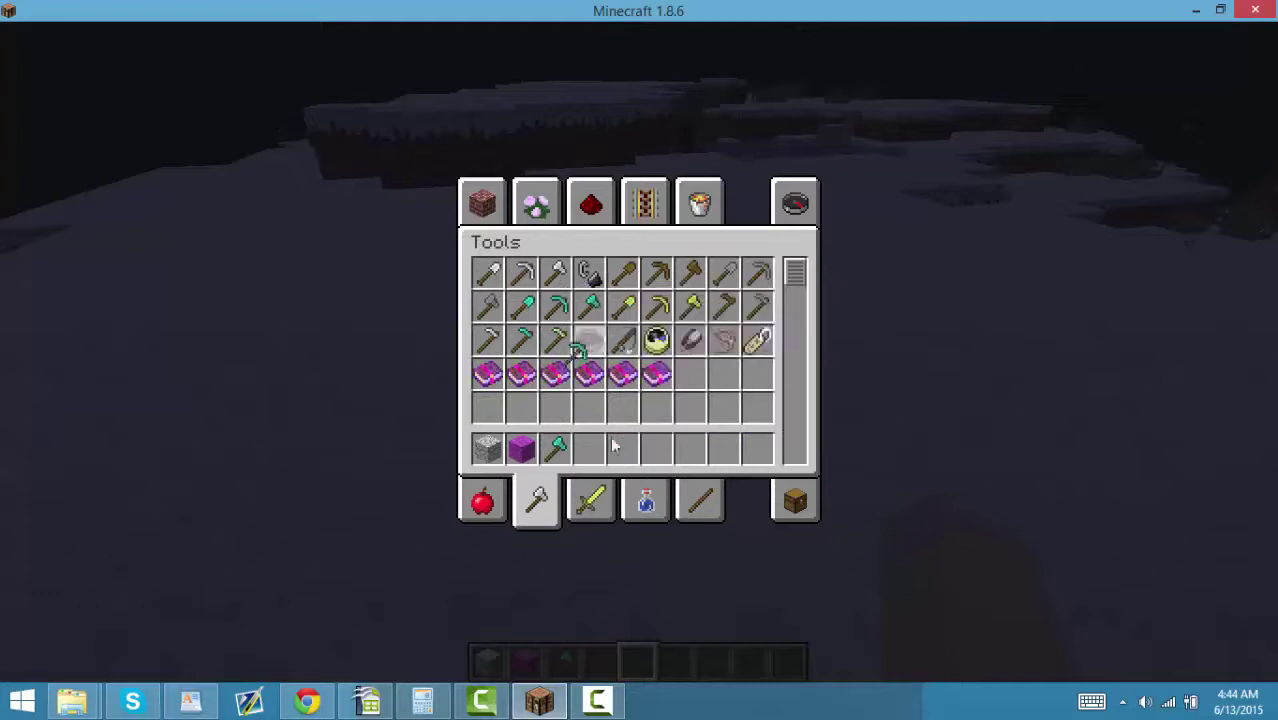
pyautogui.click(595, 452)
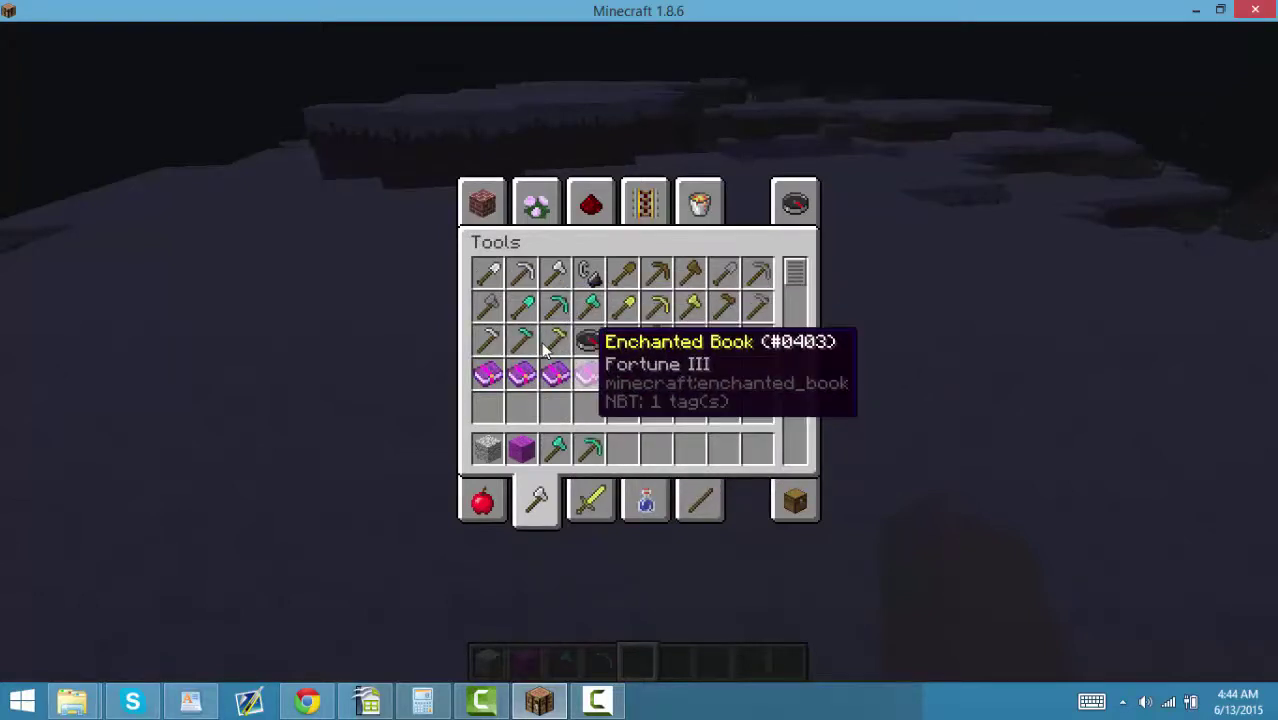
pyautogui.click(487, 340)
pyautogui.click(622, 450)
# Apply the durability enchantment to the held iron hoe with /enchant.
pyautogui.write('e')
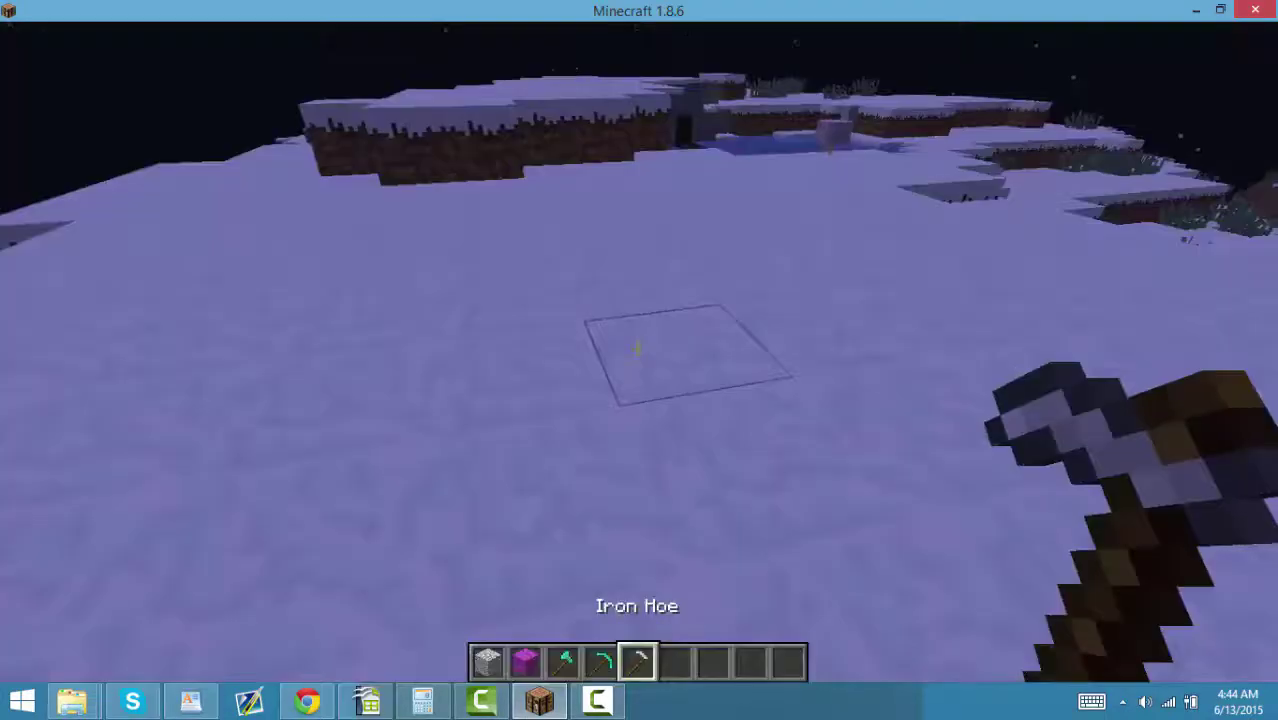
pyautogui.write('/enchant')
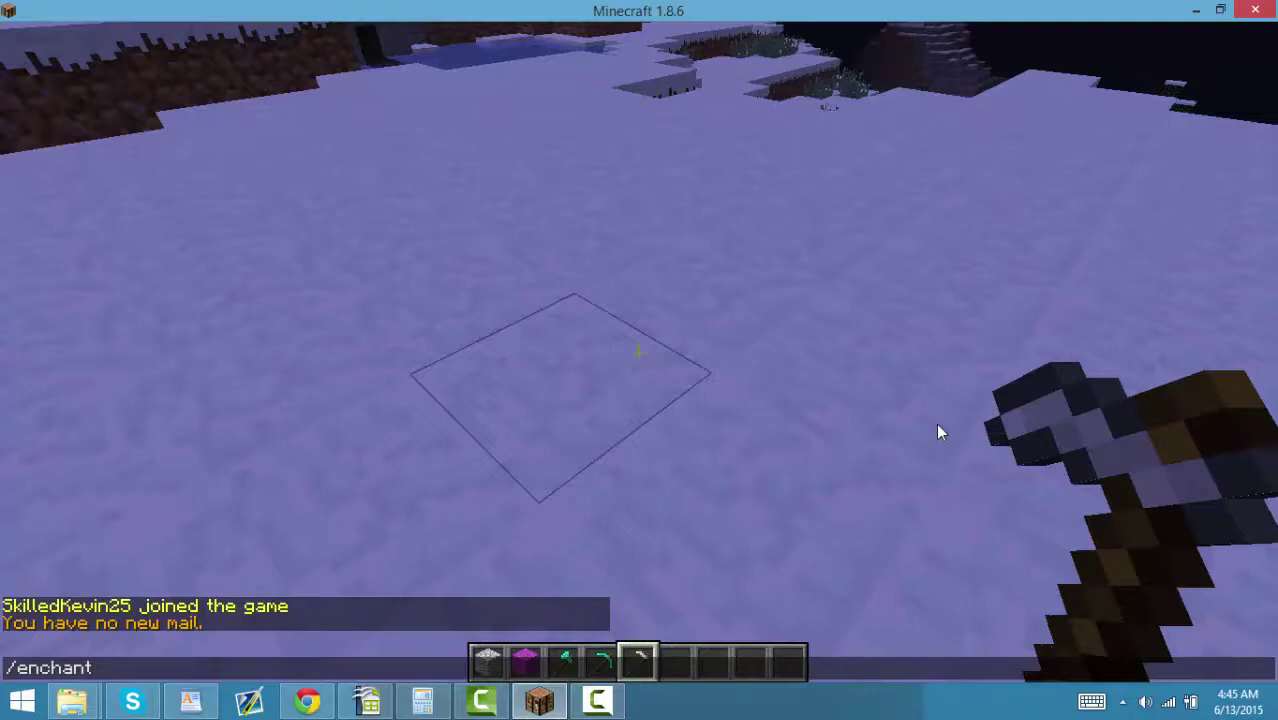
pyautogui.press('Return')
pyautogui.write('/enchant ')
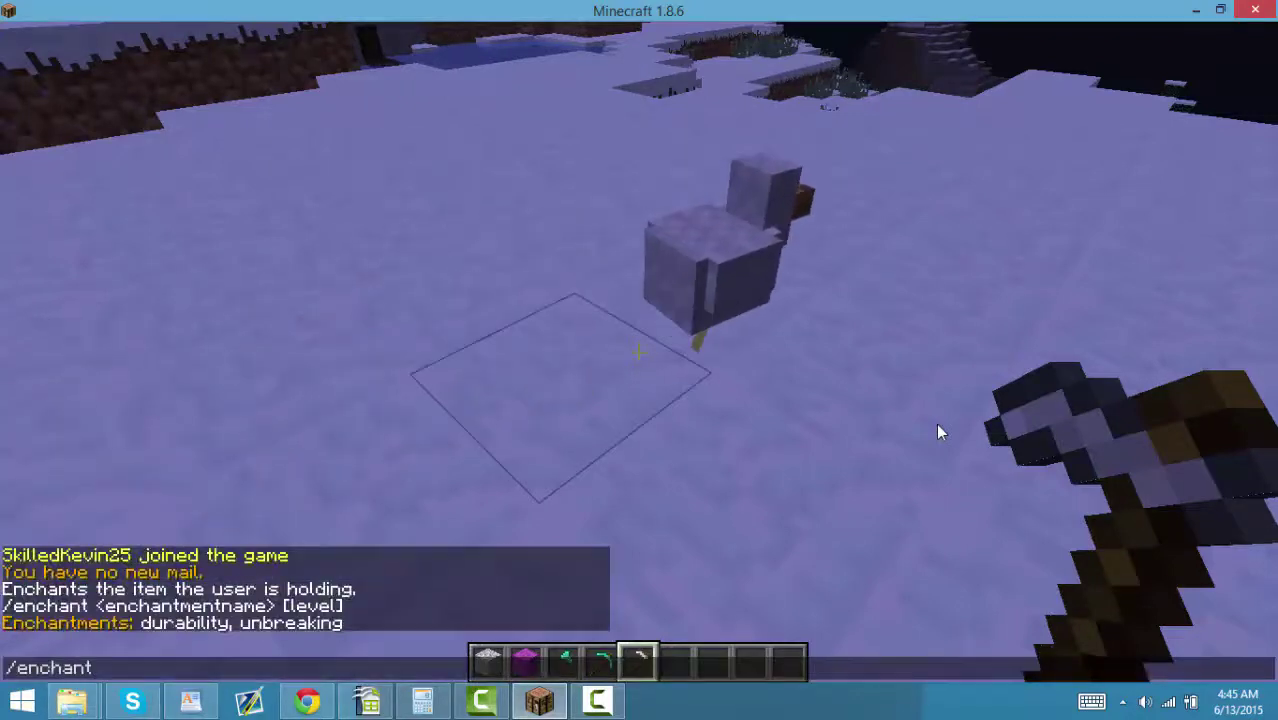
pyautogui.write('durability')
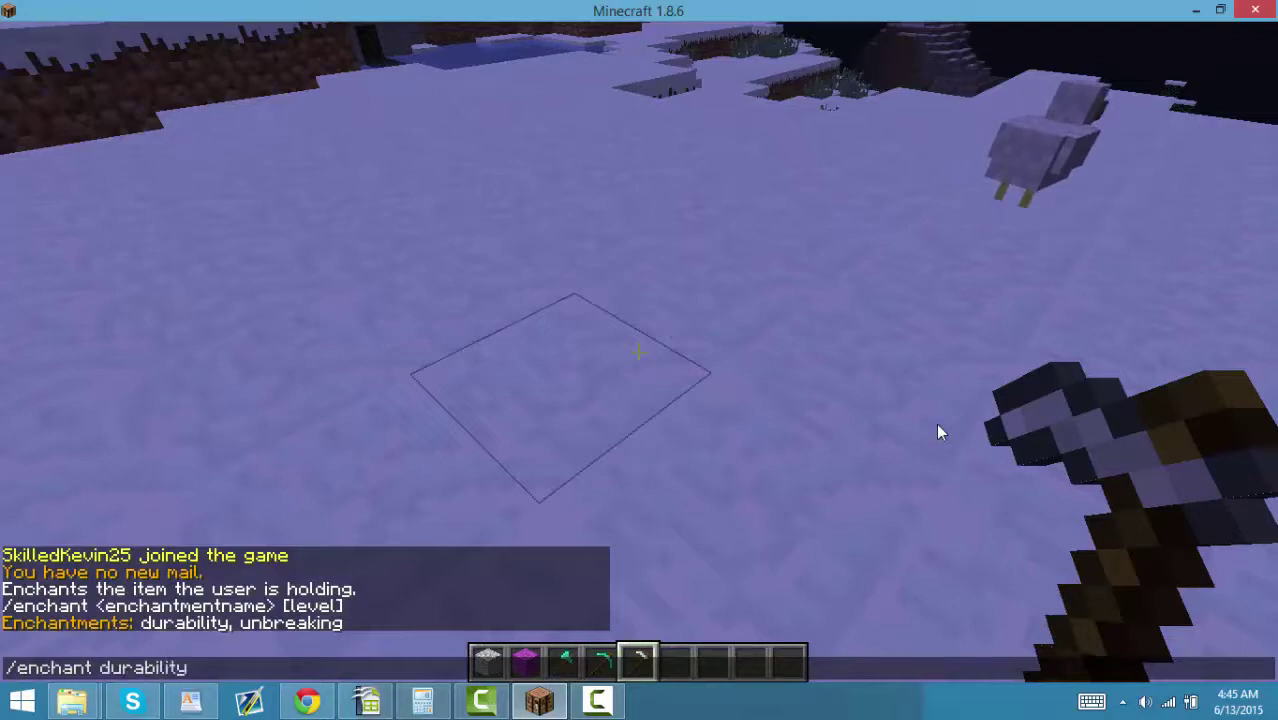
pyautogui.press('Return')
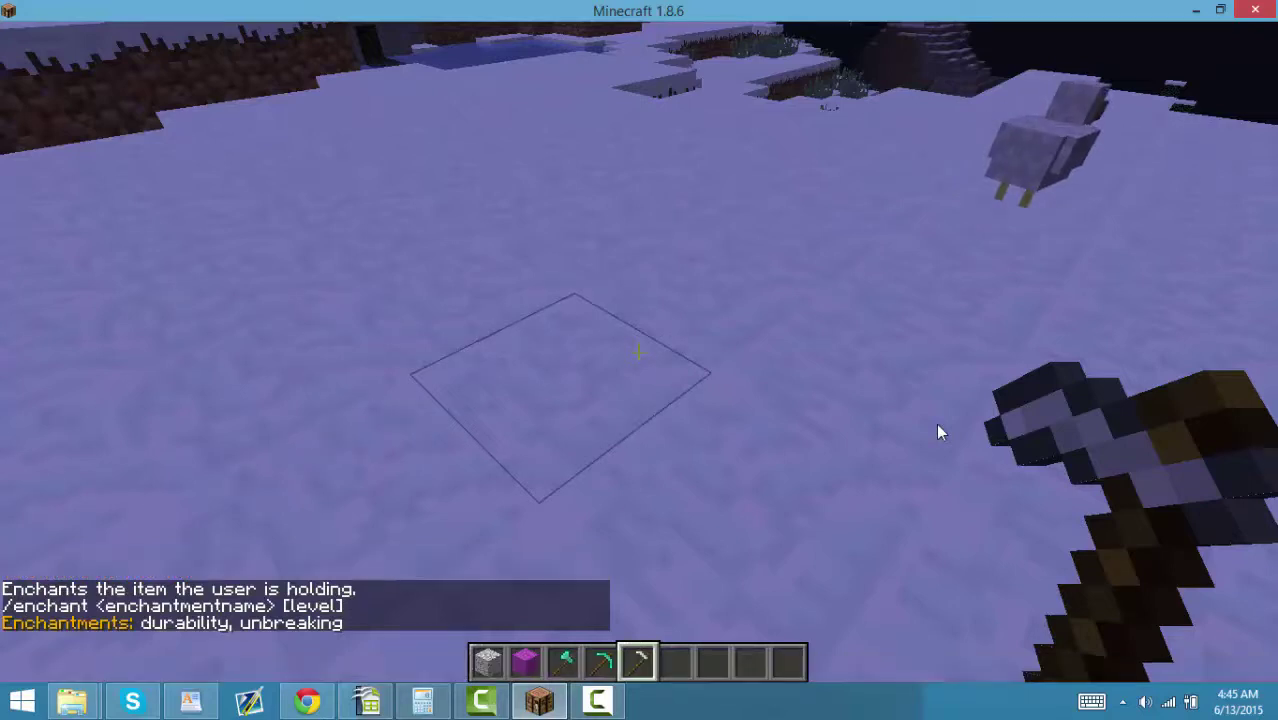
pyautogui.press('2')
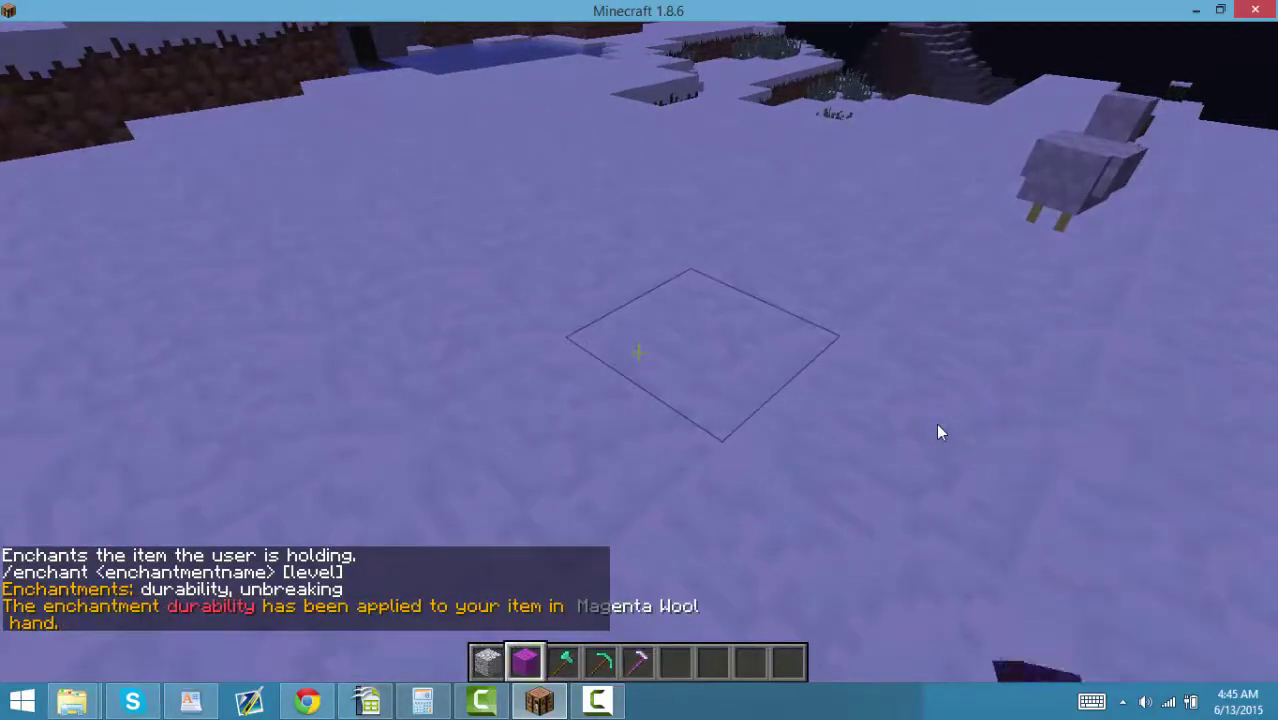
pyautogui.press('3')
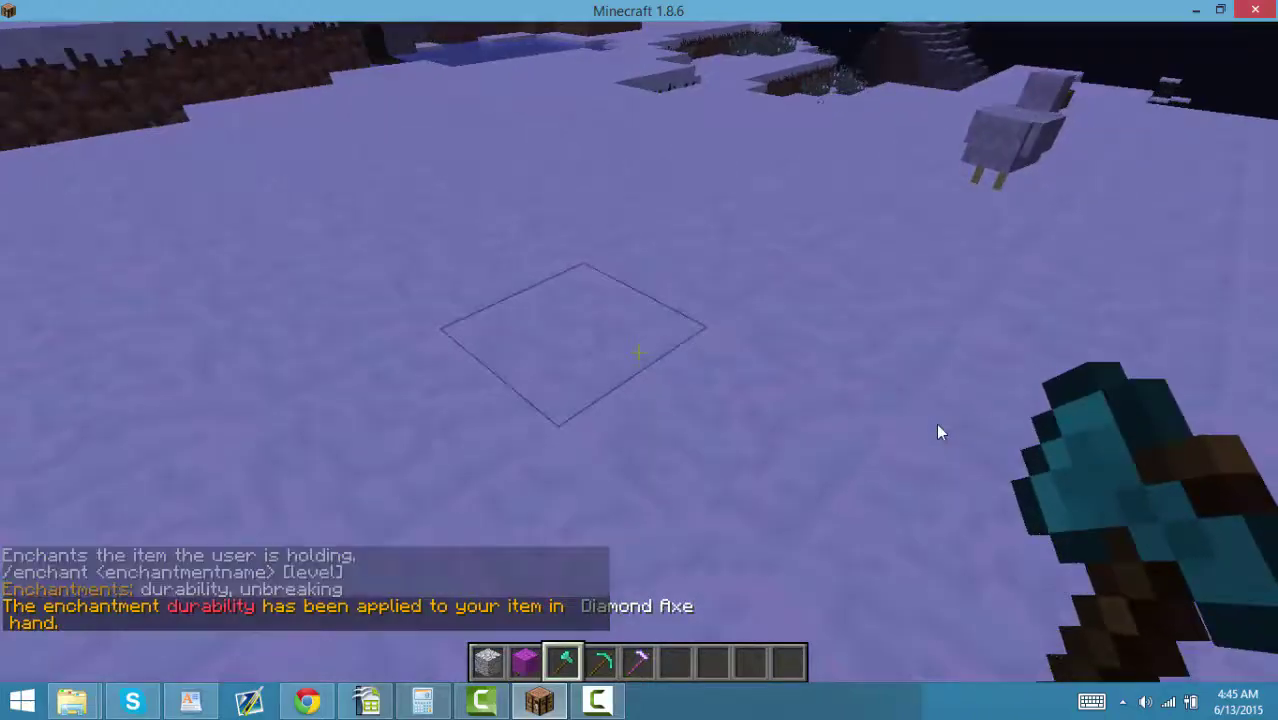
pyautogui.moveTo(639, 352)
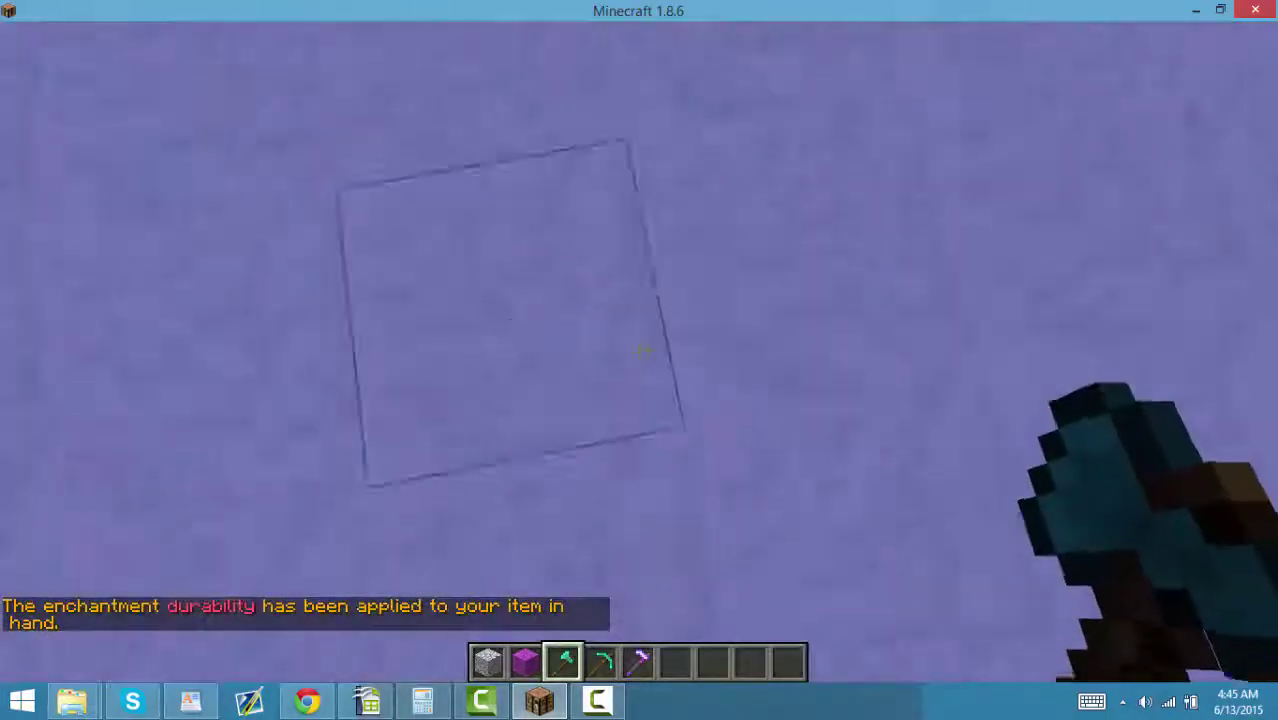
# Check /createkit usage, then run /createkit YouTube 100 to save the inventory as a kit.
pyautogui.write('/c')
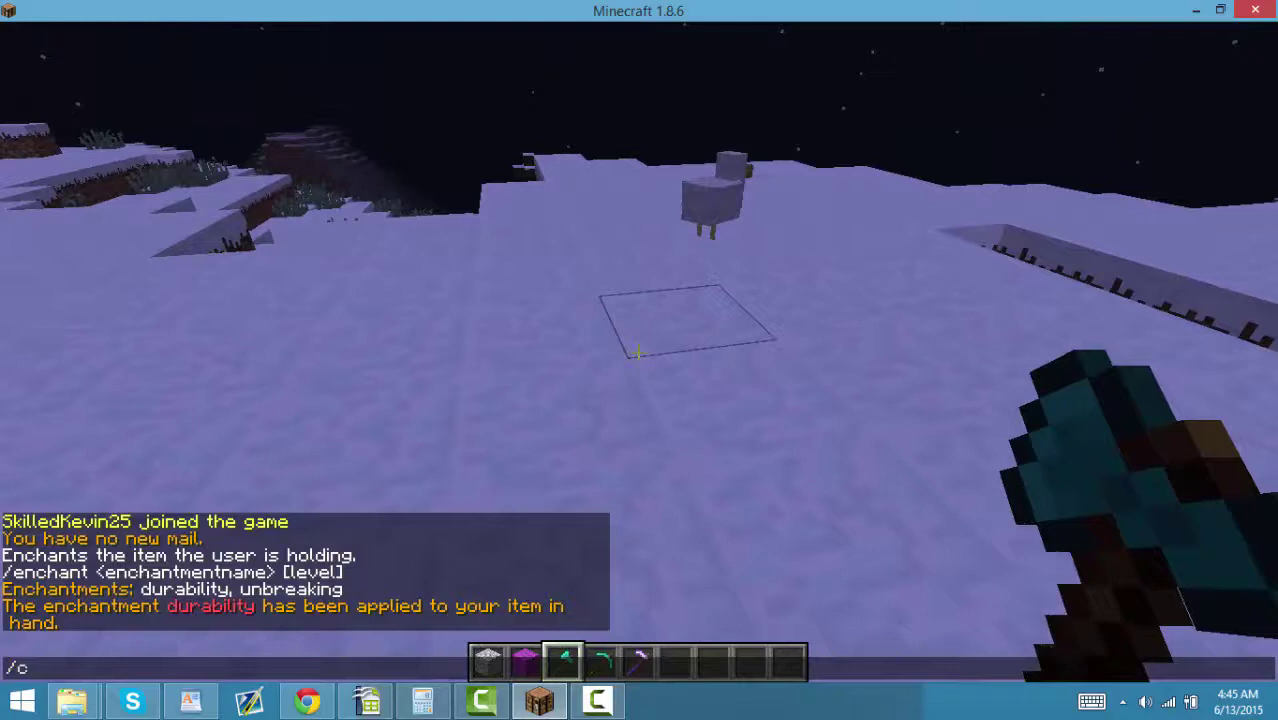
pyautogui.write('it')
pyautogui.press('Return')
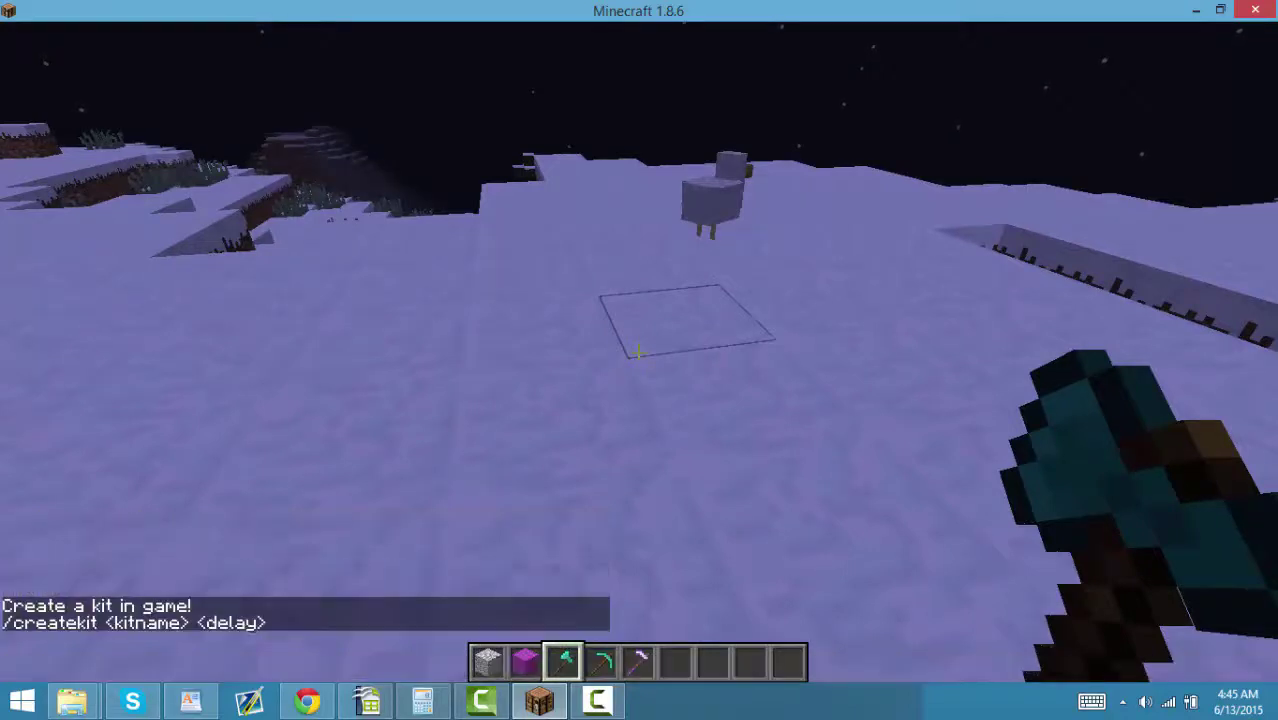
pyautogui.press('t')
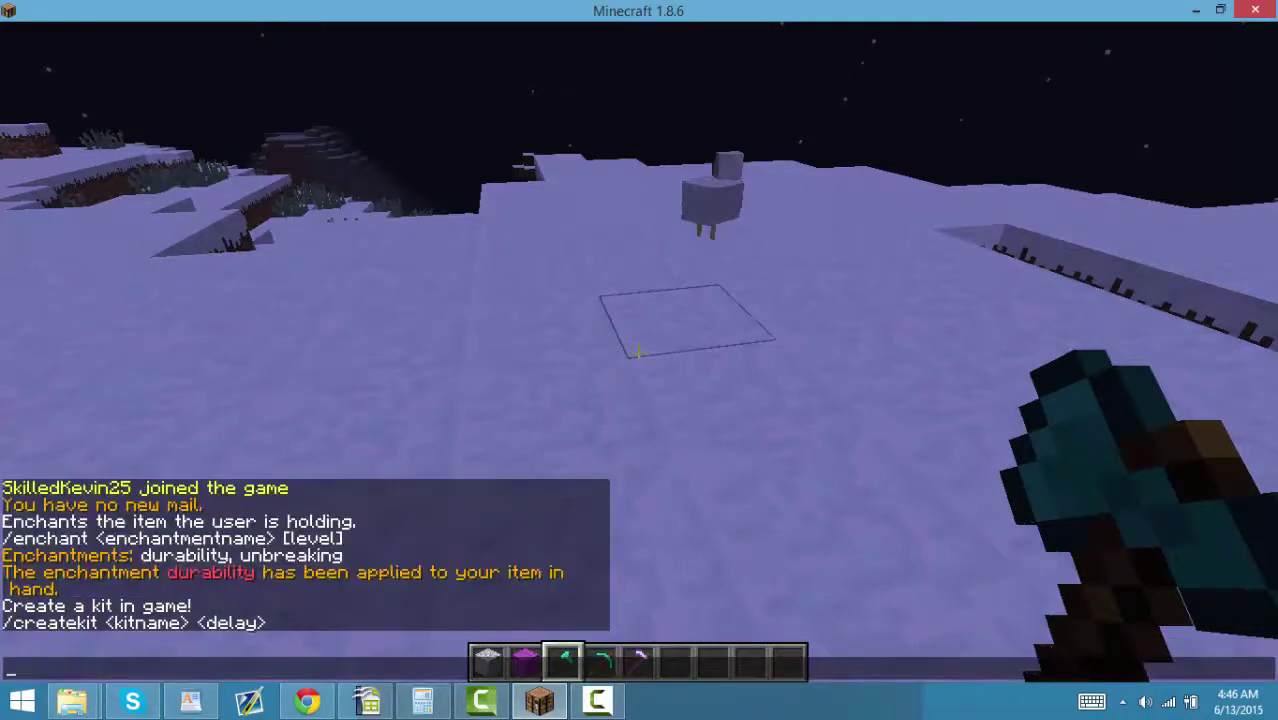
pyautogui.press('Up')
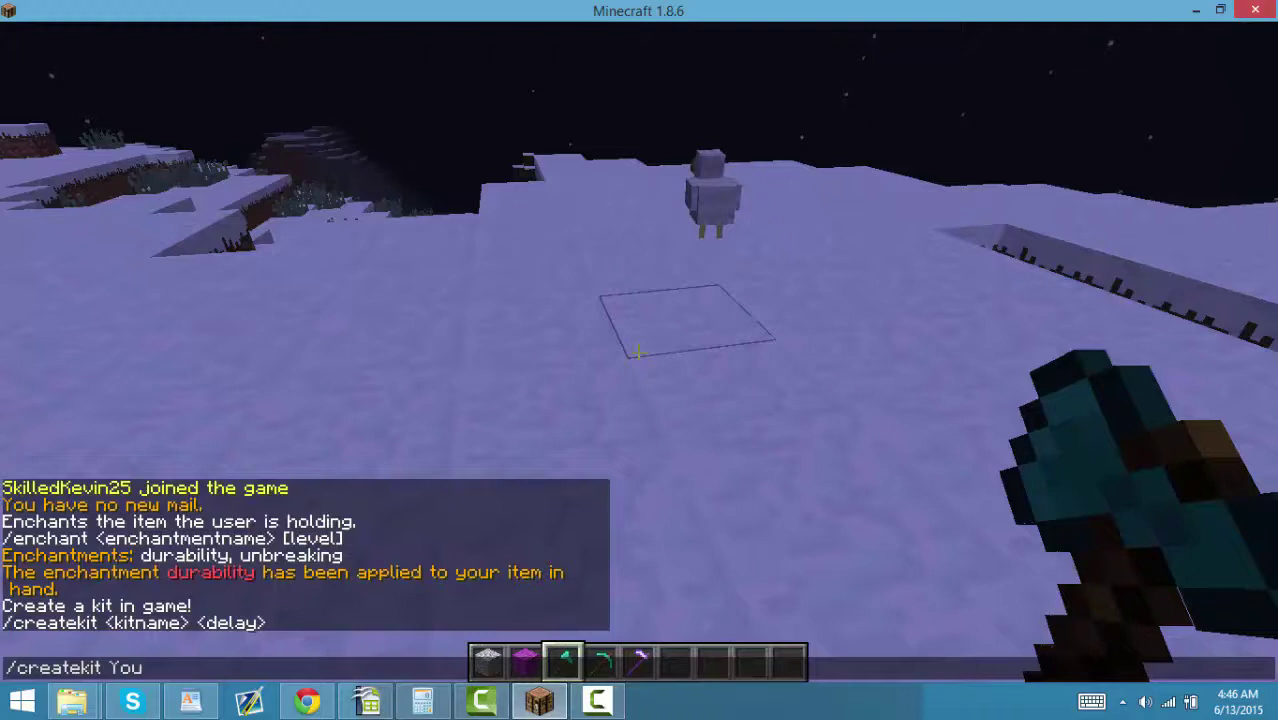
pyautogui.write('be 100')
pyautogui.press('Return')
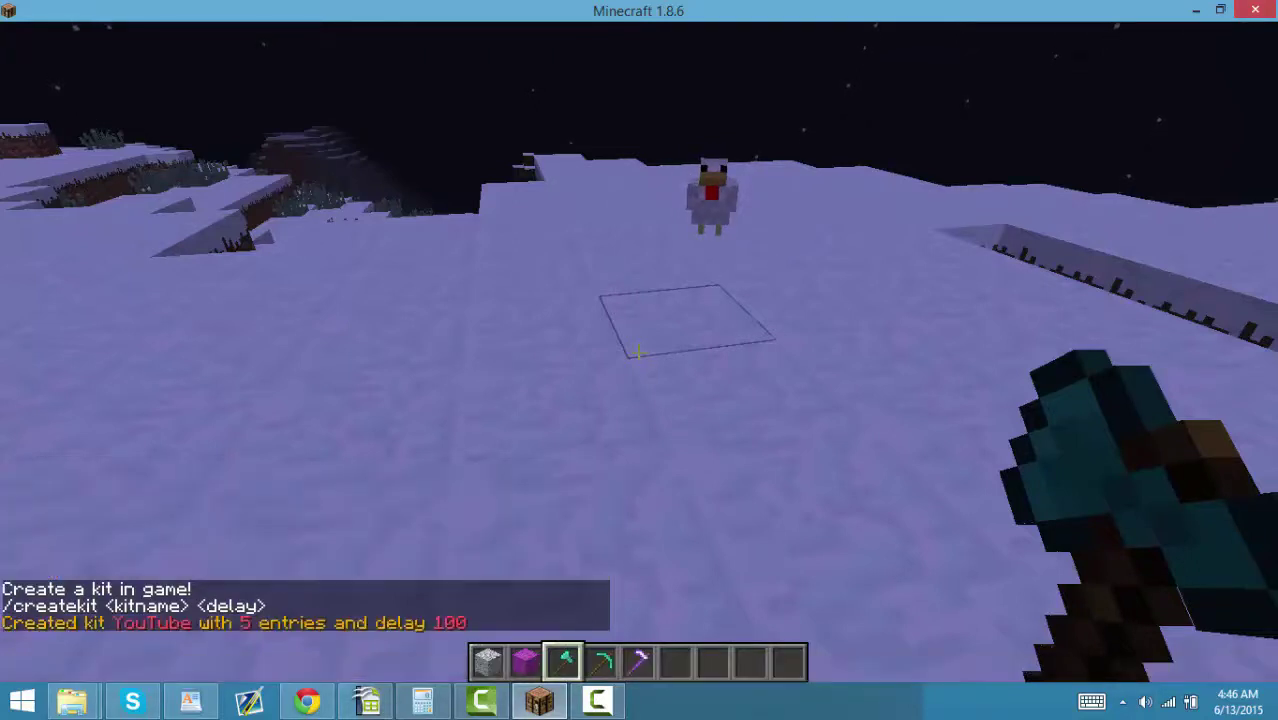
pyautogui.write('/')
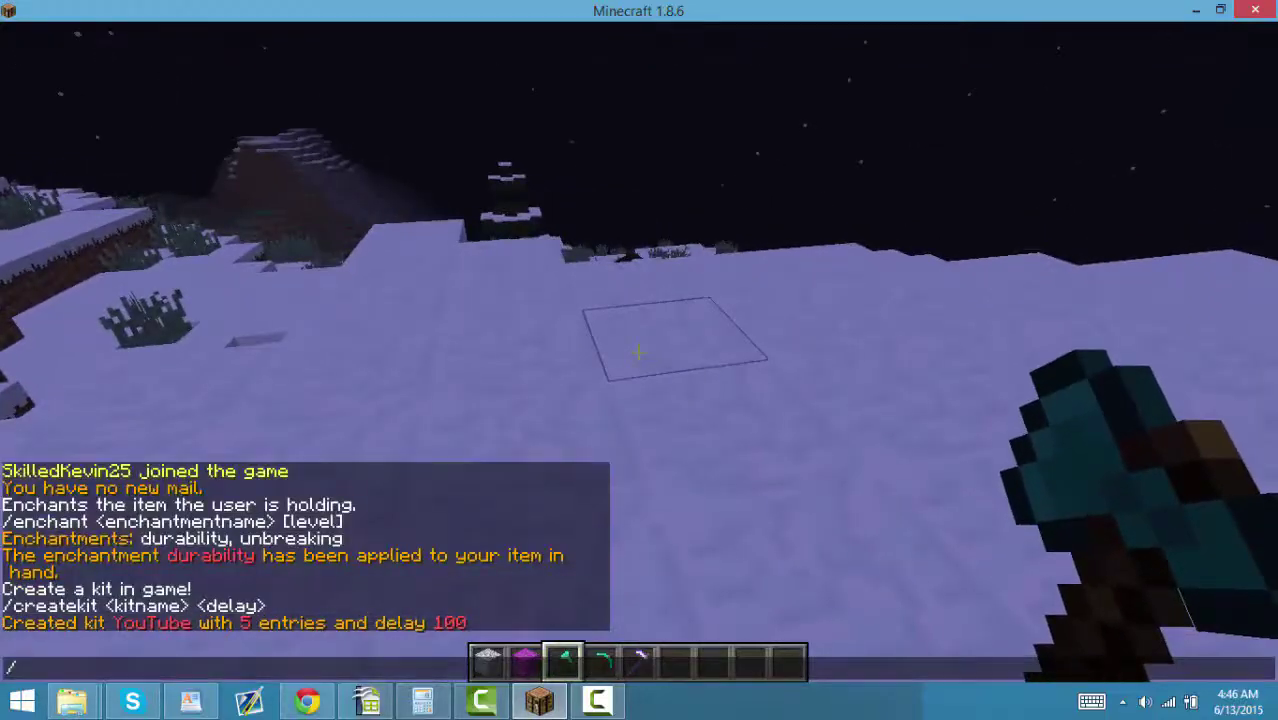
pyautogui.press('Escape')
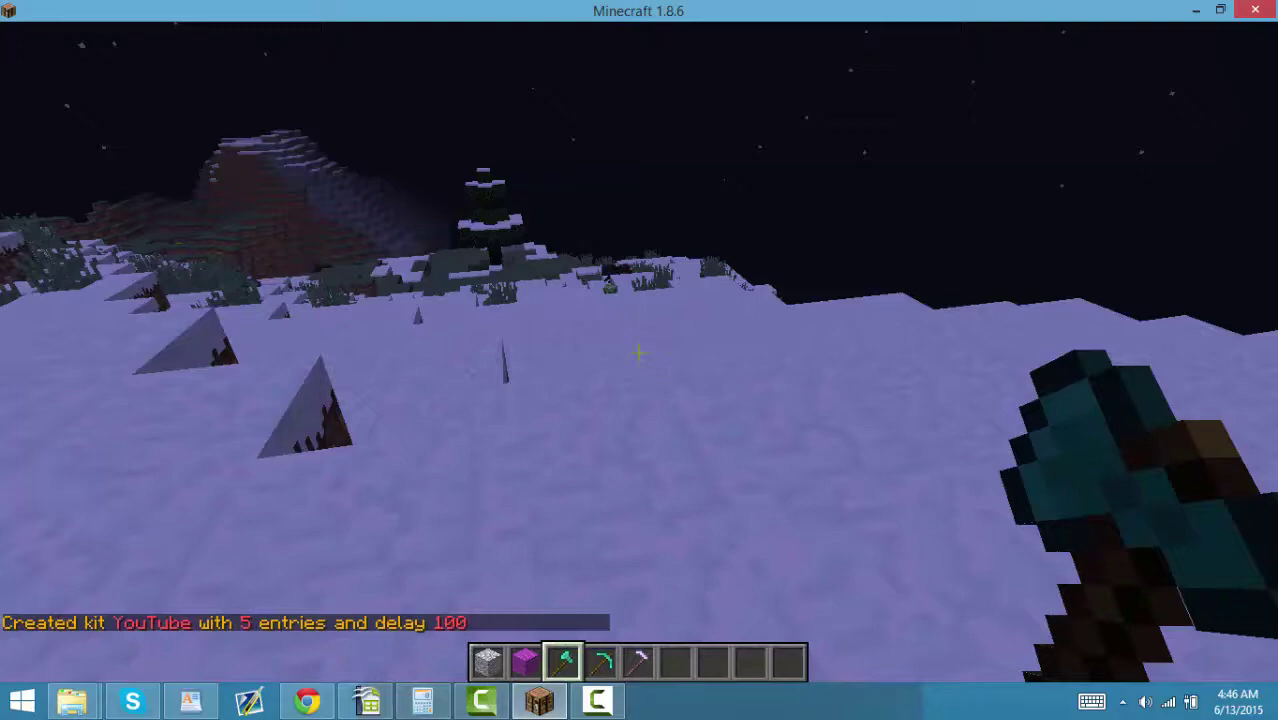
pyautogui.press('/')
# Run /clear, list kits with /kit, then claim the kit with /kit Youtube.
pyautogui.write('ear')
pyautogui.press('Return')
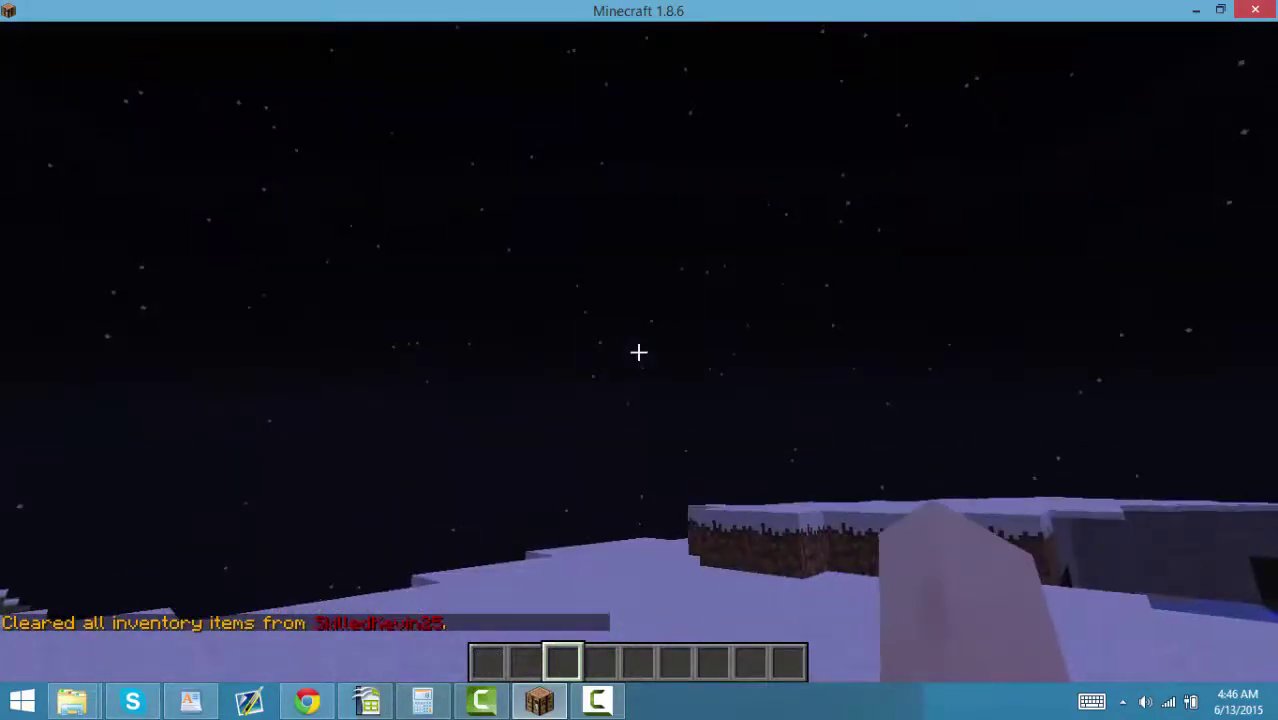
pyautogui.press('/')
pyautogui.write('kit')
pyautogui.press('Return')
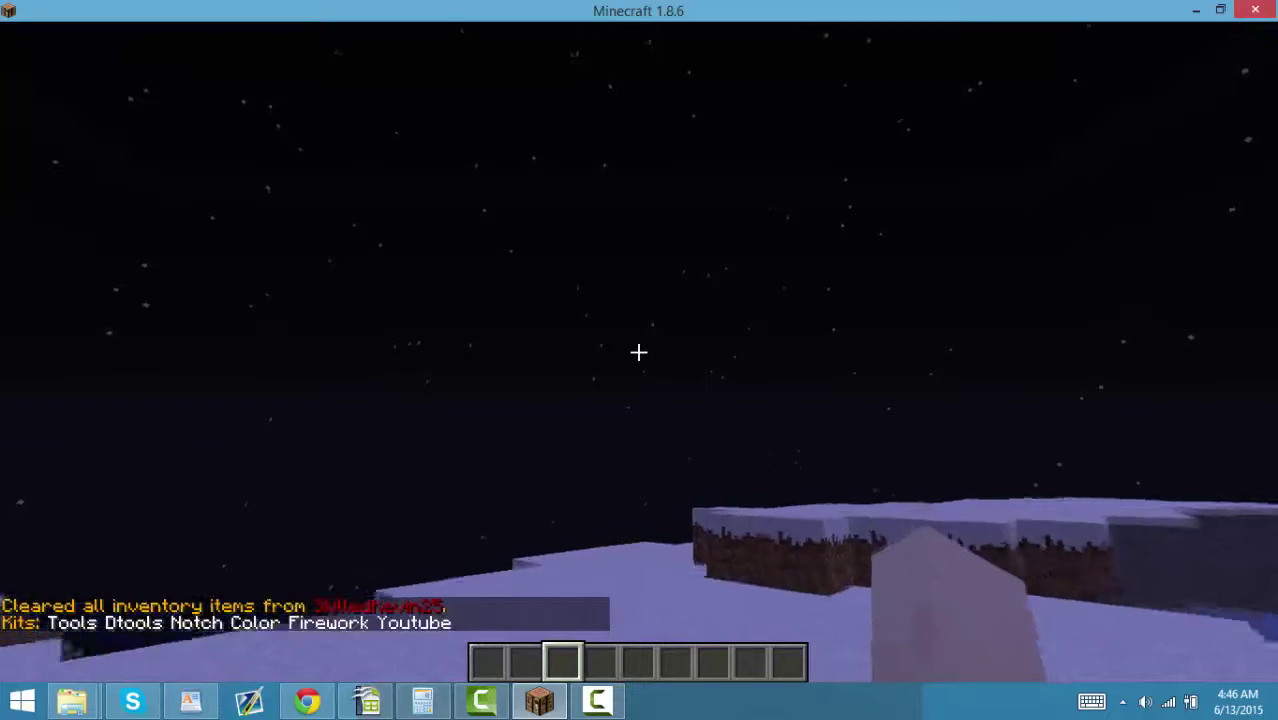
pyautogui.press('/')
pyautogui.write('kit Youtube')
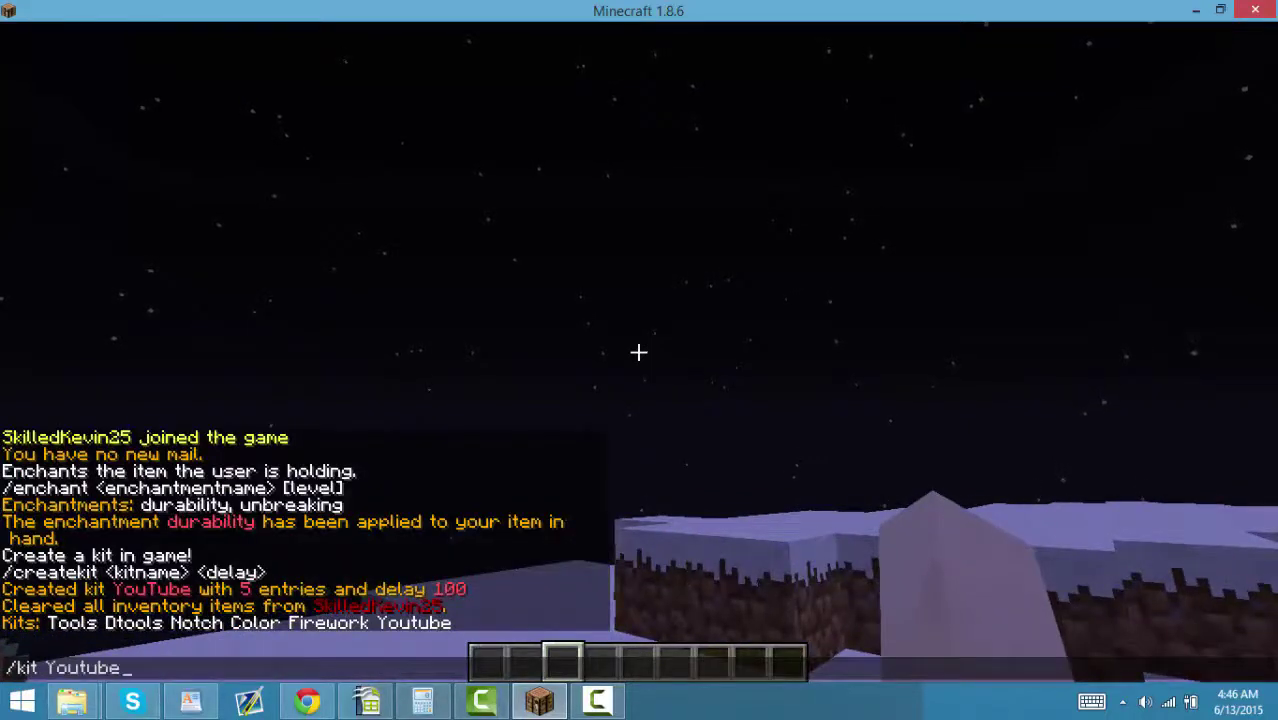
pyautogui.press('Return')
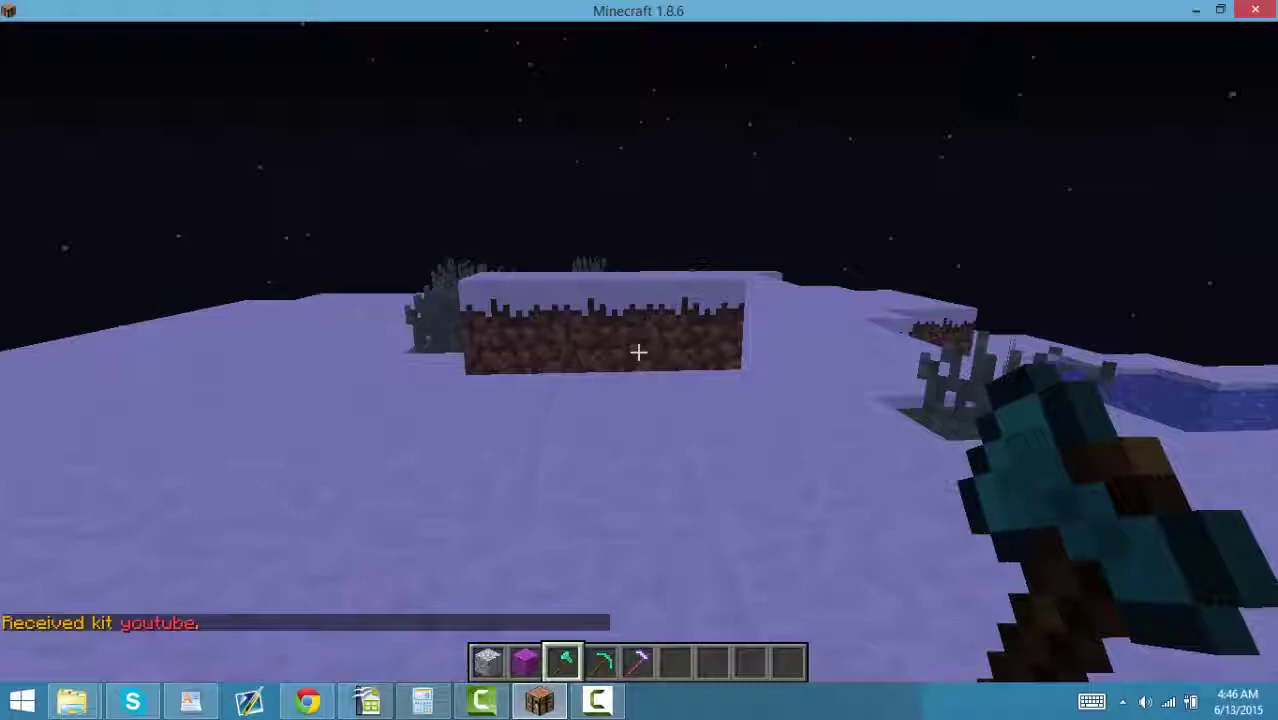
pyautogui.press('w')
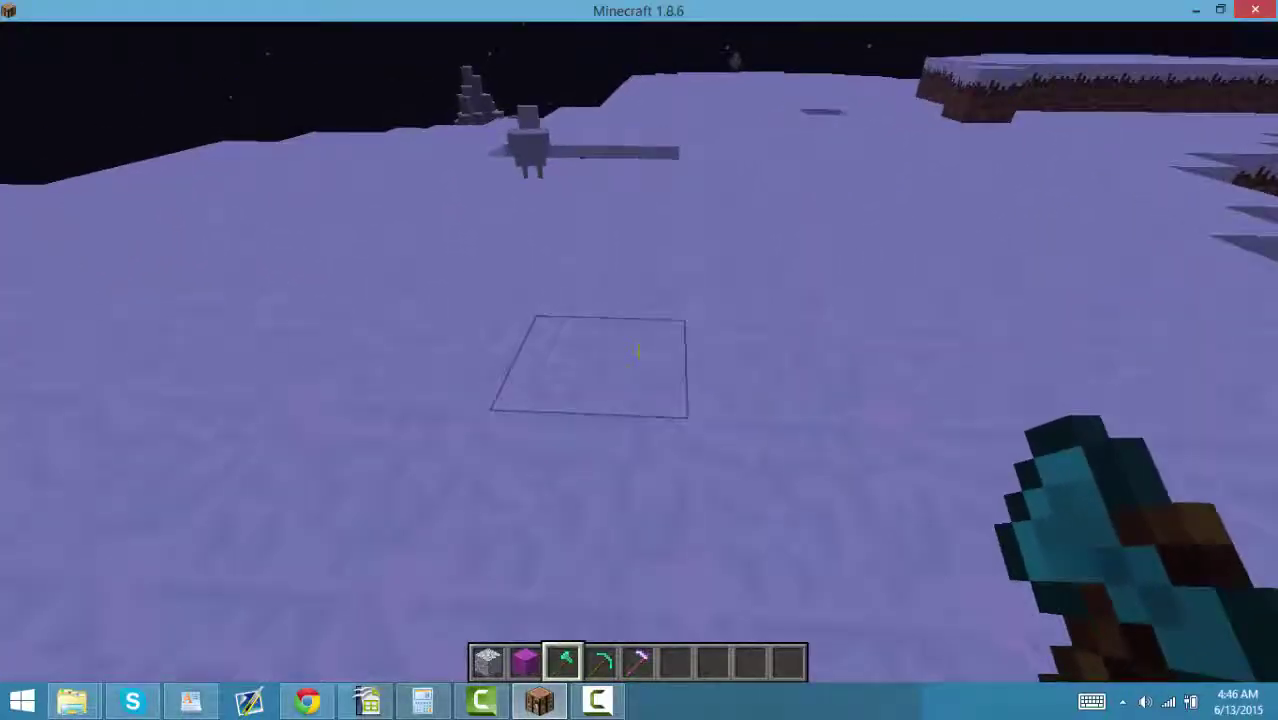
# Pause the game and open the server's FTP File Access in the hosting control panel.
pyautogui.press('e')
pyautogui.press('e')
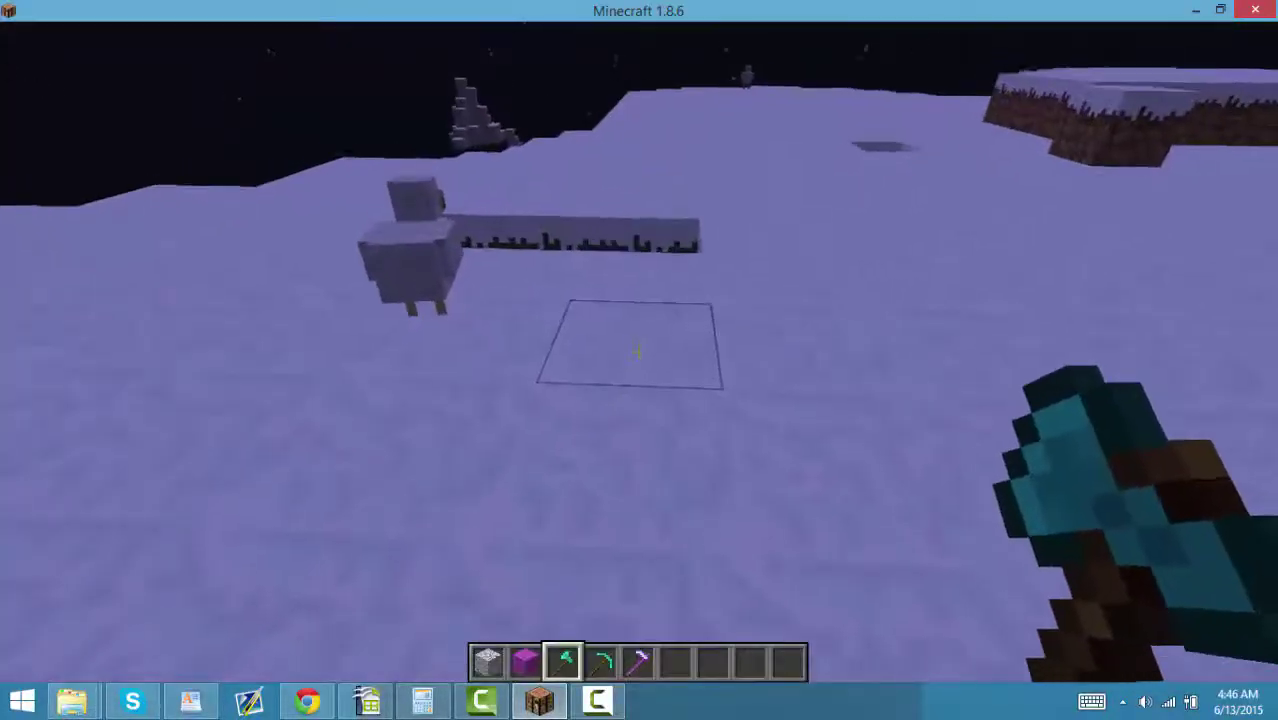
pyautogui.press('Escape')
pyautogui.click(309, 703)
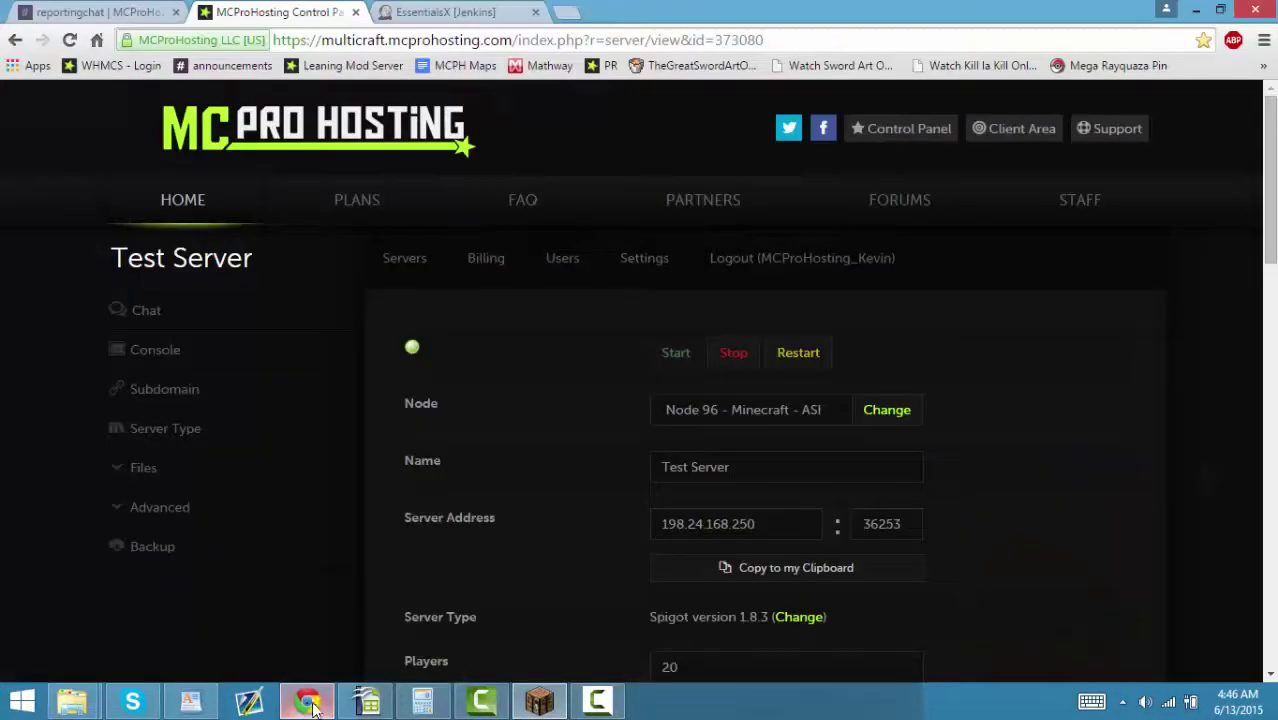
pyautogui.click(201, 476)
pyautogui.click(200, 618)
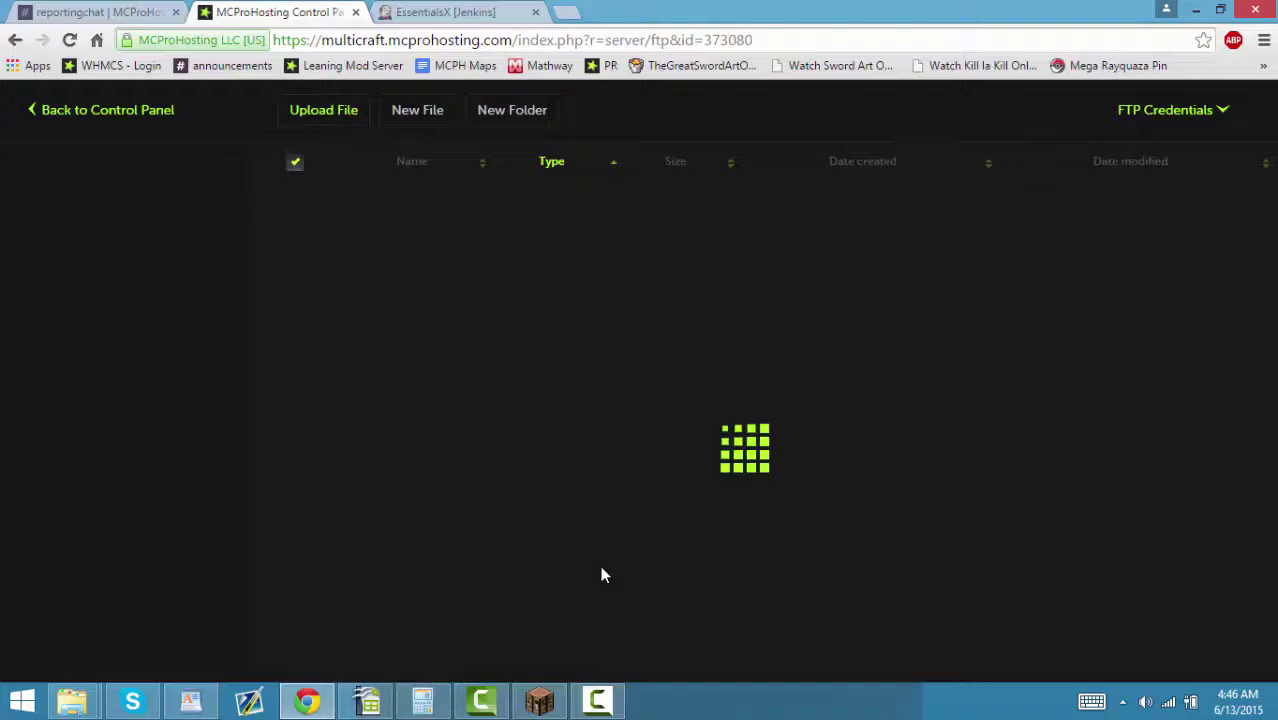
# Open plugins/Essentials/config.yml and review the YouTube kit's five items and delay 100.
pyautogui.click(403, 343)
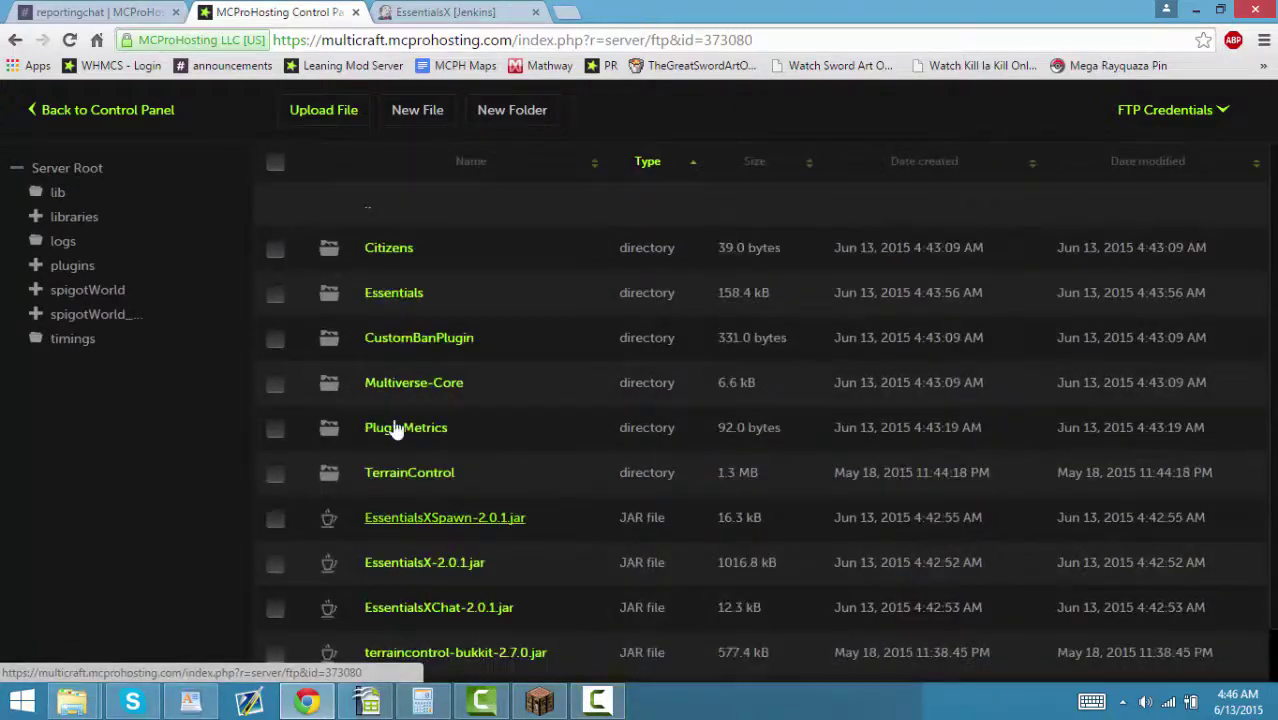
pyautogui.click(386, 310)
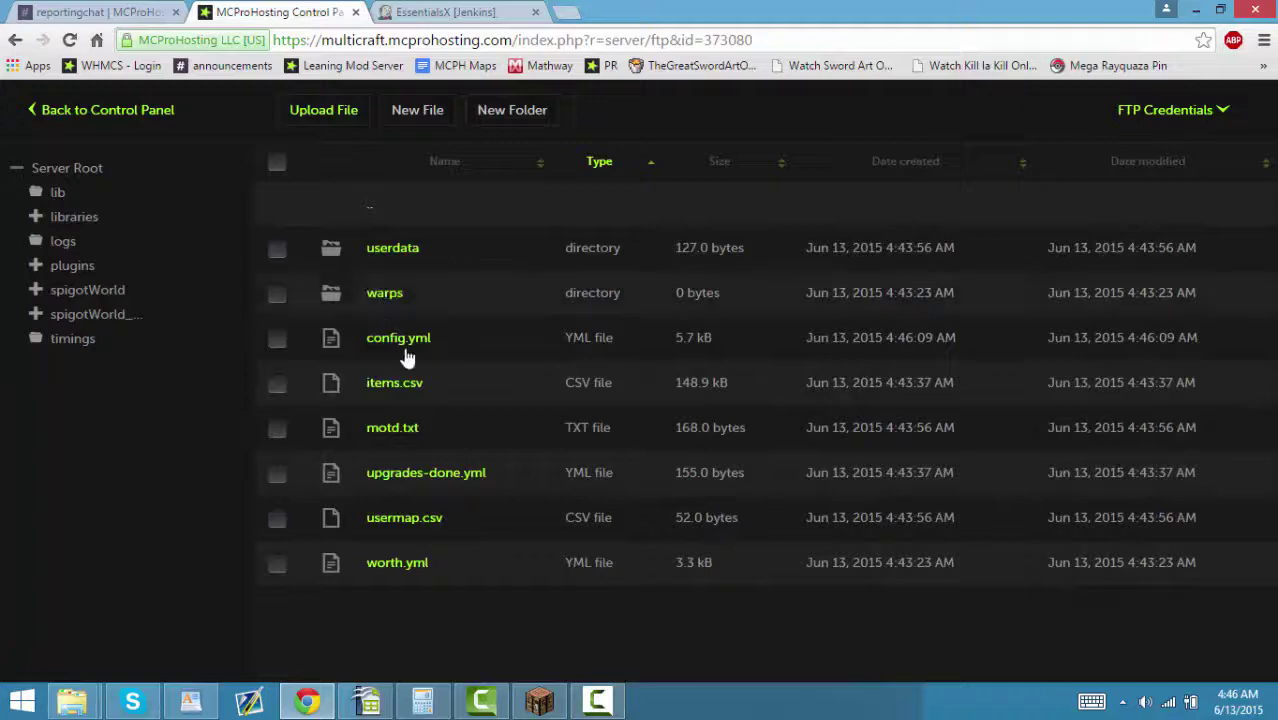
pyautogui.click(401, 345)
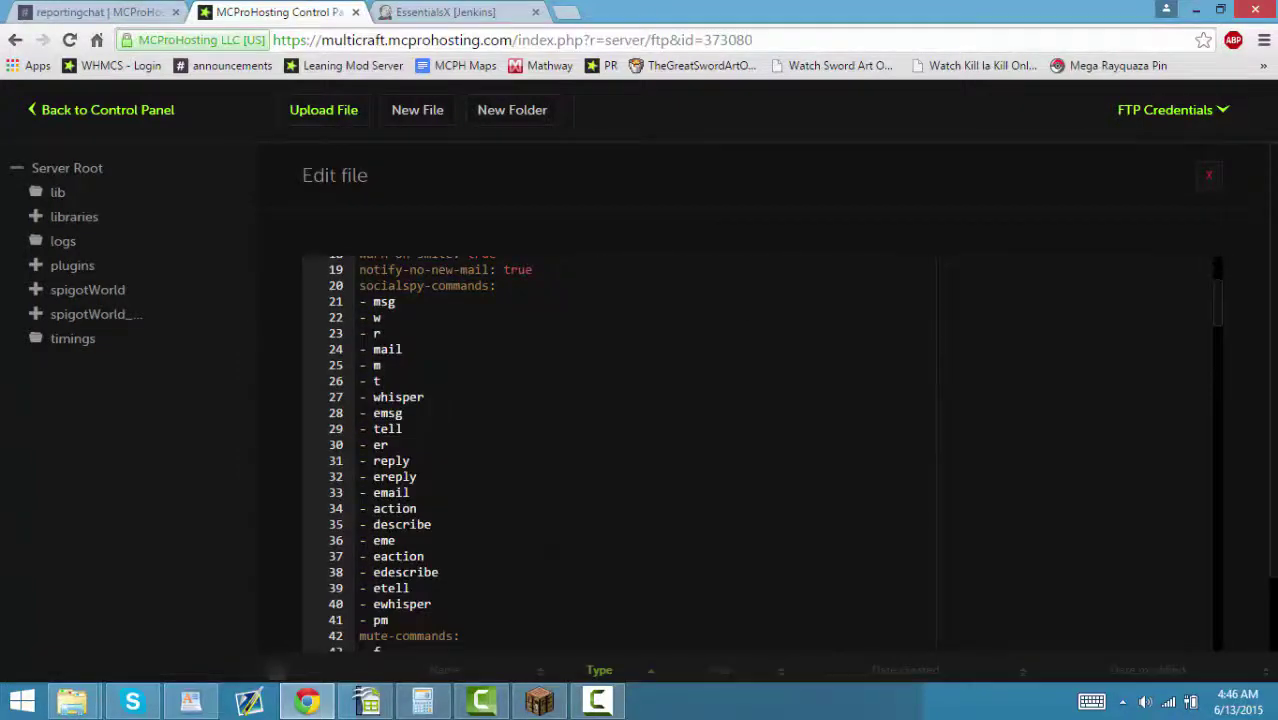
pyautogui.scroll(-5, 760, 450)
pyautogui.moveTo(1217, 352)
pyautogui.mouseDown()
pyautogui.moveTo(1235, 477)
pyautogui.moveTo(1217, 487)
pyautogui.mouseUp()
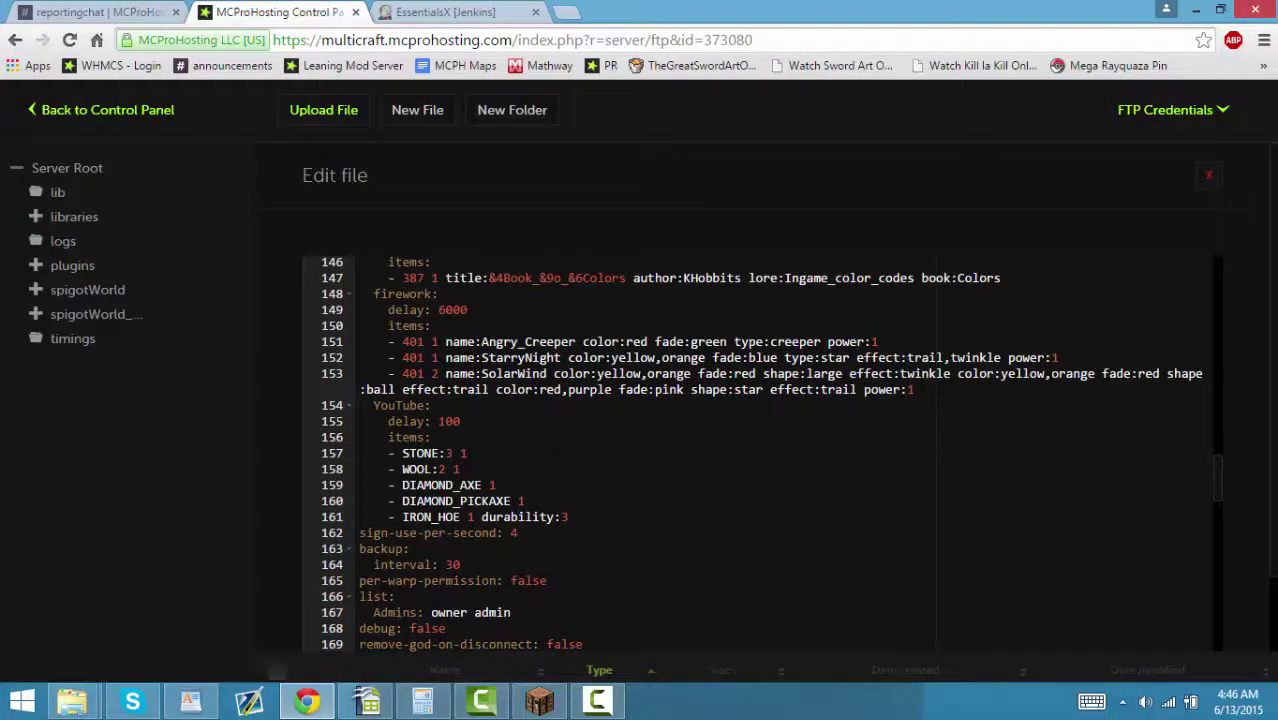
pyautogui.moveTo(460, 453); pyautogui.dragTo(448, 469)
pyautogui.click(462, 453)
pyautogui.click(547, 517)
pyautogui.click(565, 705)
# Clear the inventory and run /showkit Youtube, listing STONE, WOOL, DIAMOND_AXE, DIAMOND_PICKAXE and IRON_HOE.
pyautogui.click(616, 218)
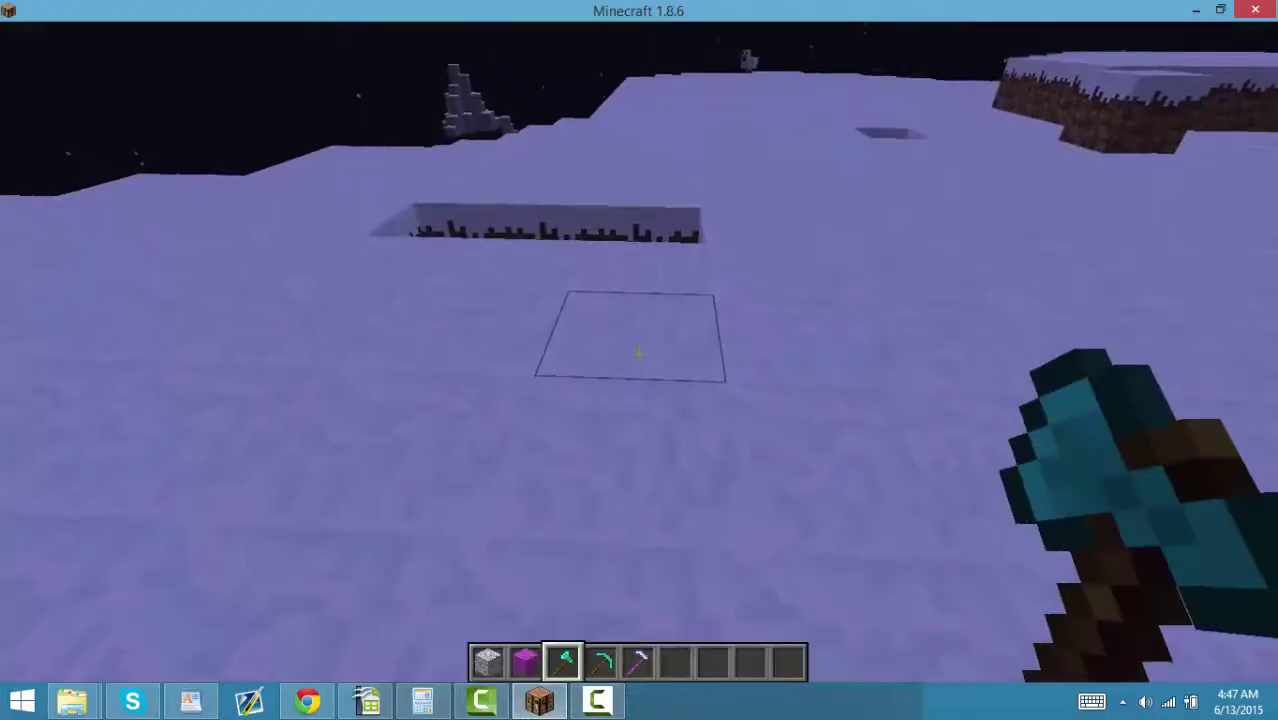
pyautogui.press('/')
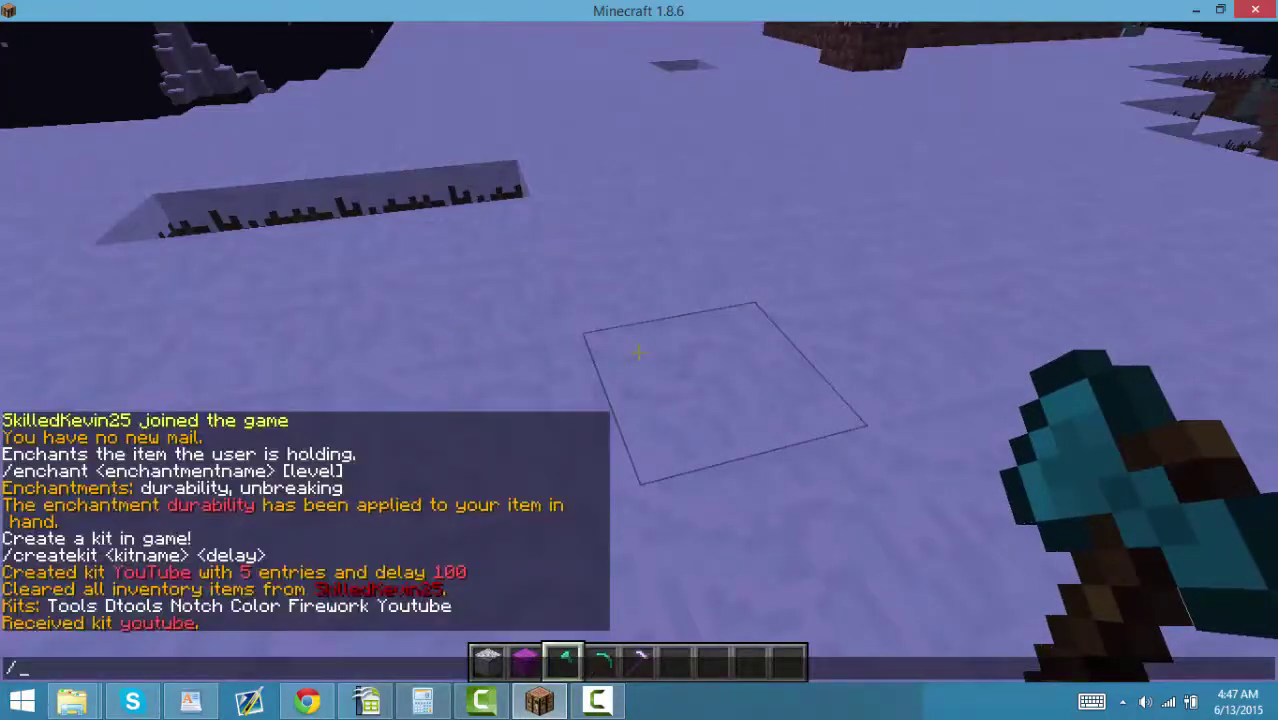
pyautogui.write('ar')
pyautogui.press('Return')
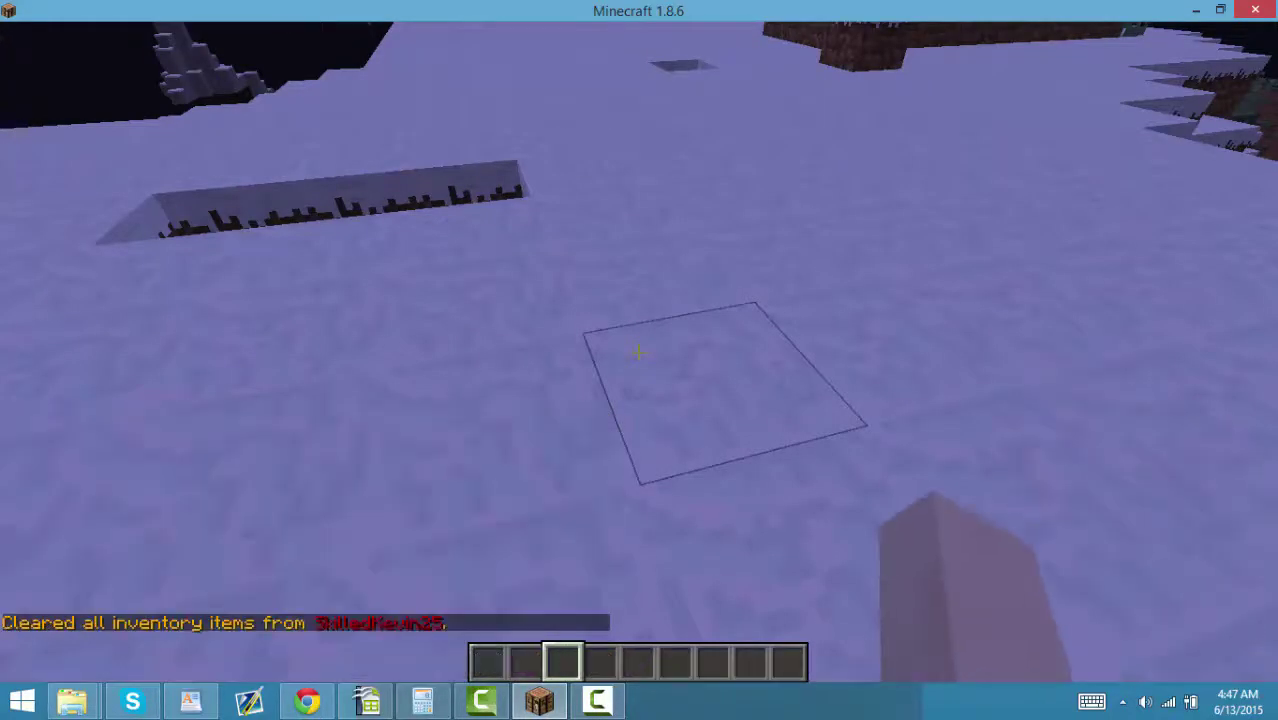
pyautogui.press('/')
pyautogui.write('showkit')
pyautogui.press('Return')
pyautogui.press('/')
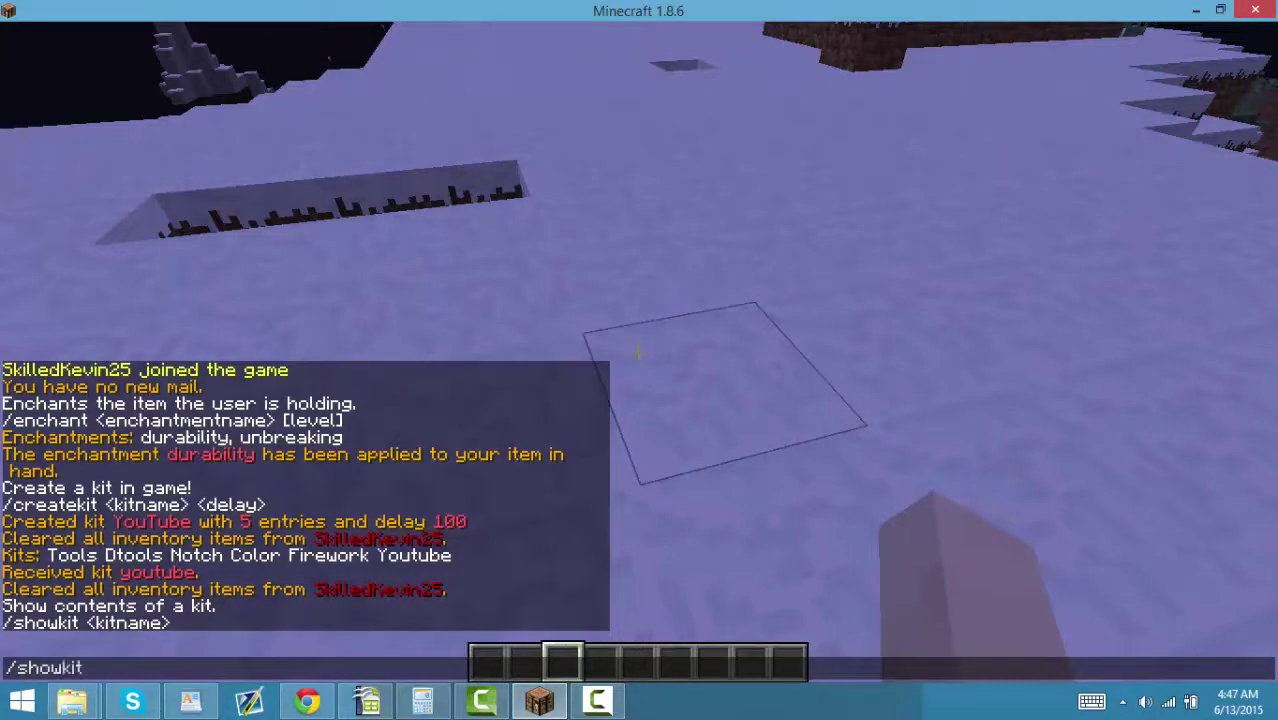
pyautogui.press('Return')
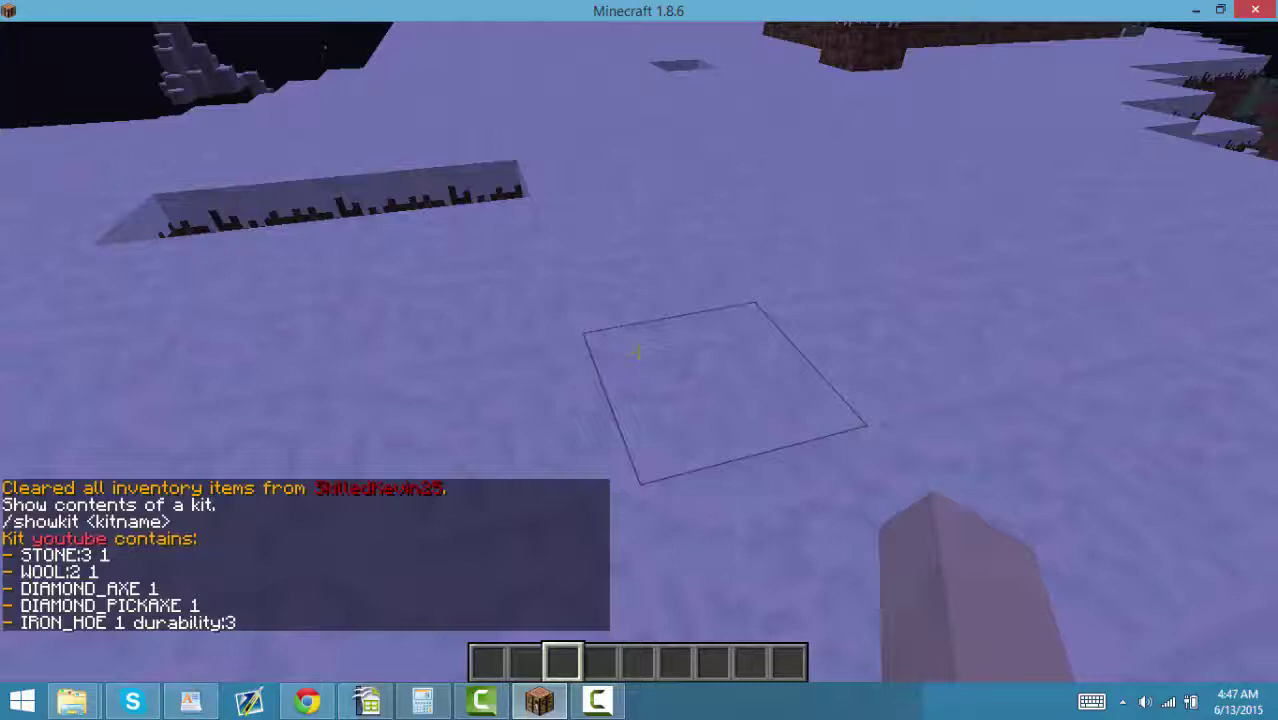
pyautogui.press('t')
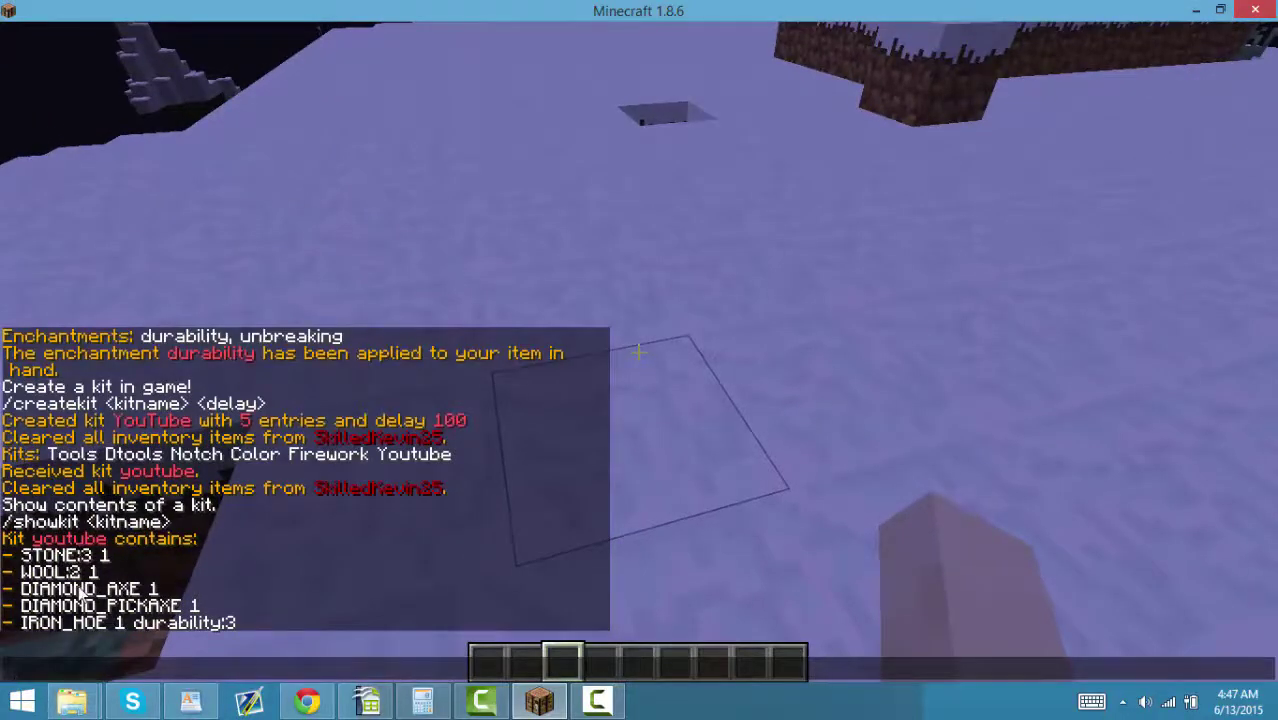
pyautogui.press('Escape')
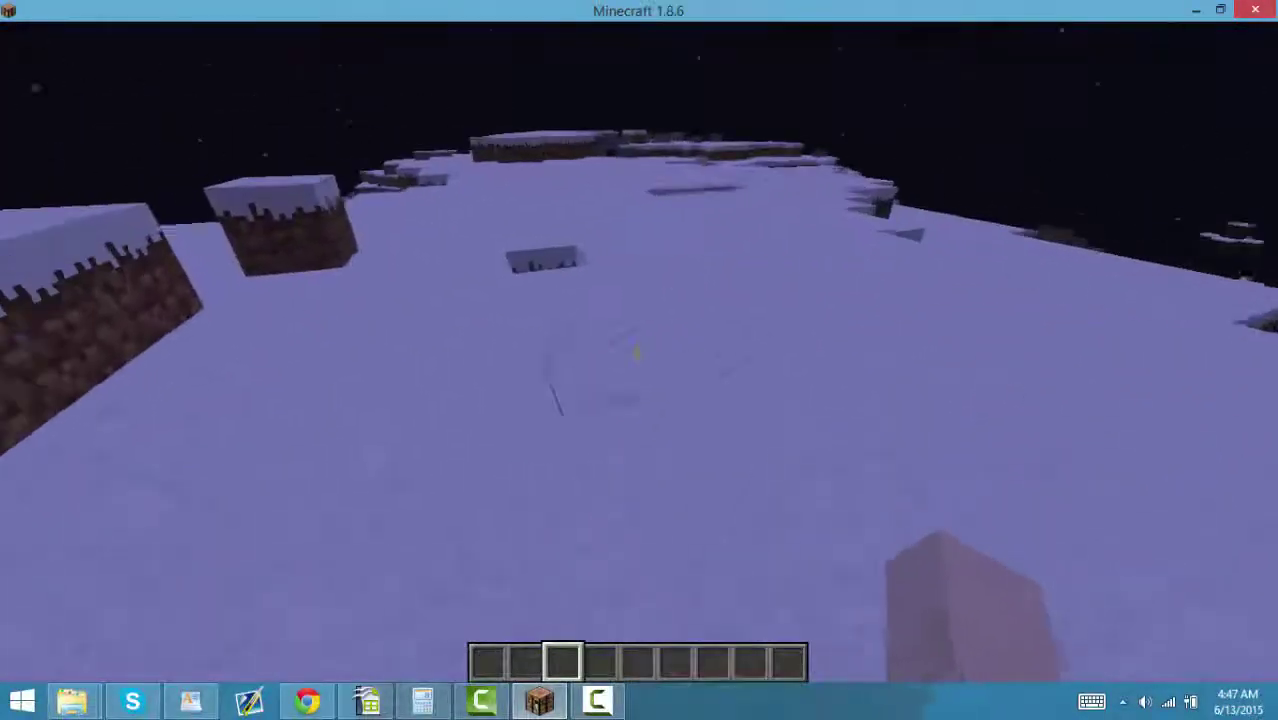
# Break one snow block on the snowfield to expose the dirt beneath.
pyautogui.click(638, 347)
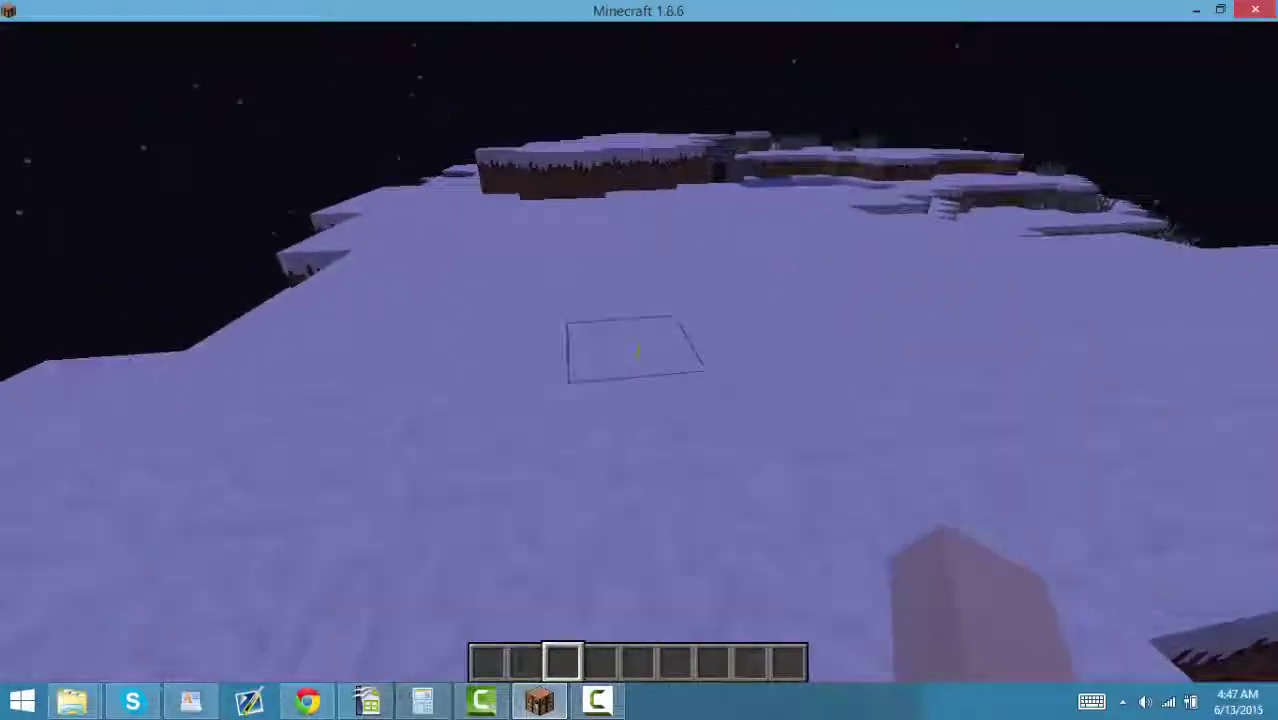